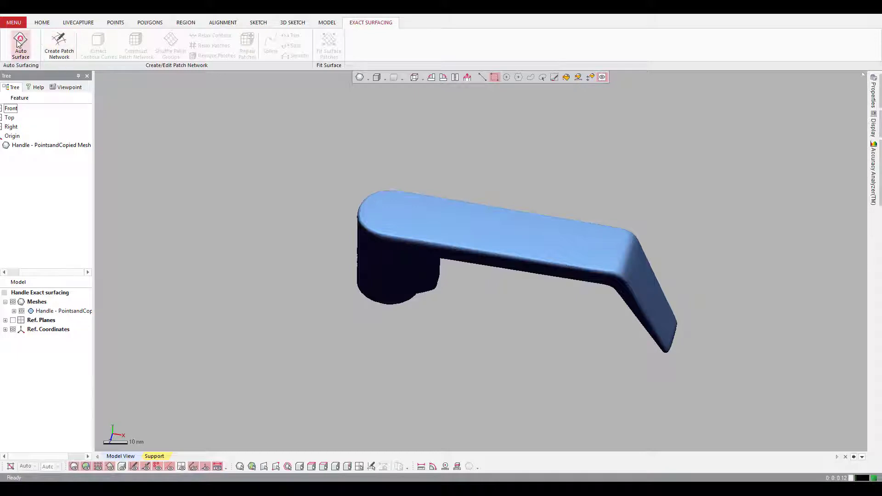
# Step: Auto-surface the handle mesh with the Organic option, an auto-estimated patch count and adaptive fitting
pyautogui.click(18, 42)
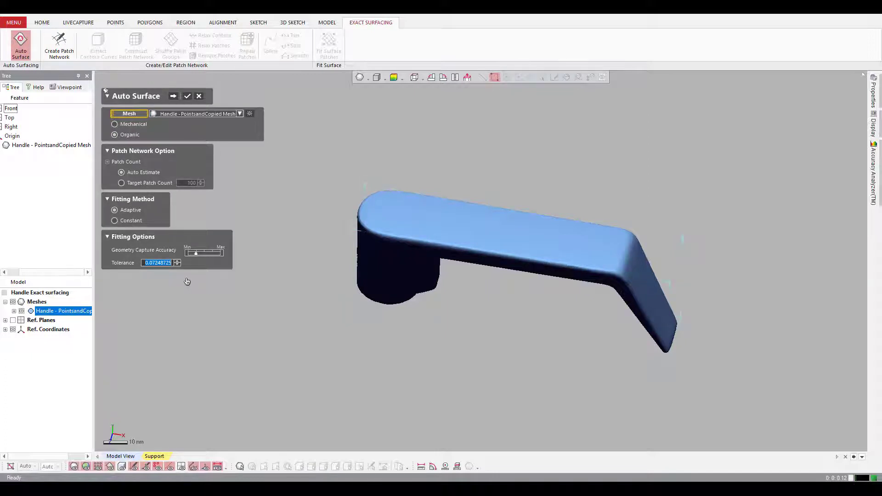
pyautogui.click(194, 254)
pyautogui.click(173, 96)
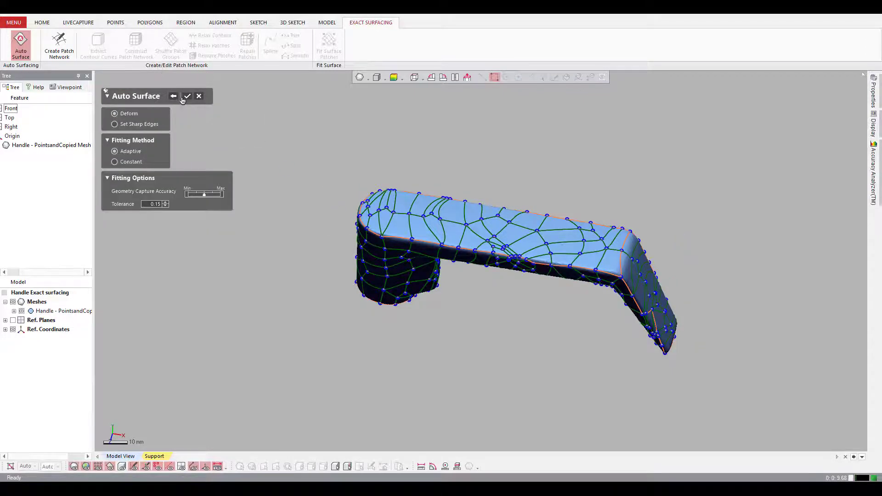
pyautogui.click(186, 97)
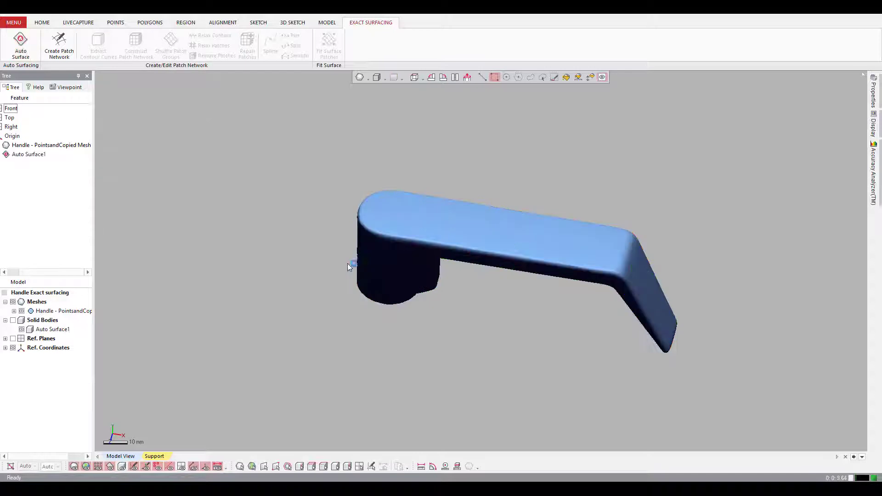
# Step: Hide the handle mesh and show the auto-surfaced solid body to inspect its patches
pyautogui.moveTo(449, 324); pyautogui.dragTo(425, 221, button='right')
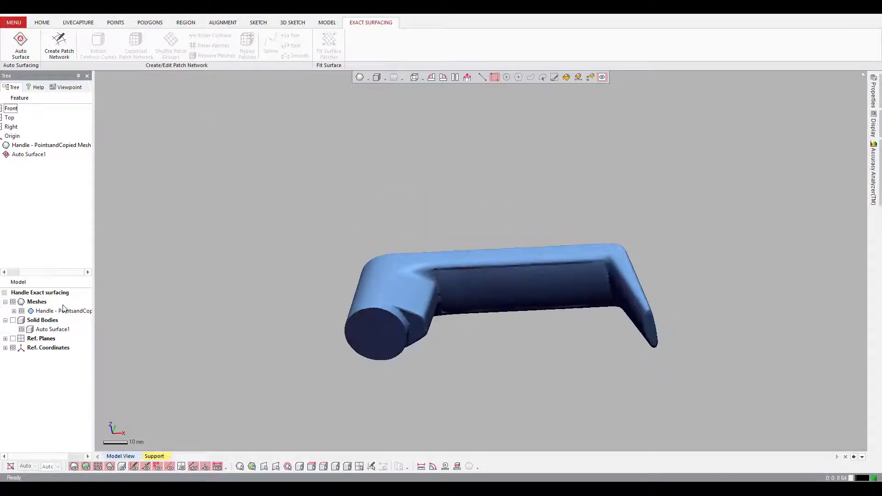
pyautogui.click(21, 311)
pyautogui.click(13, 320)
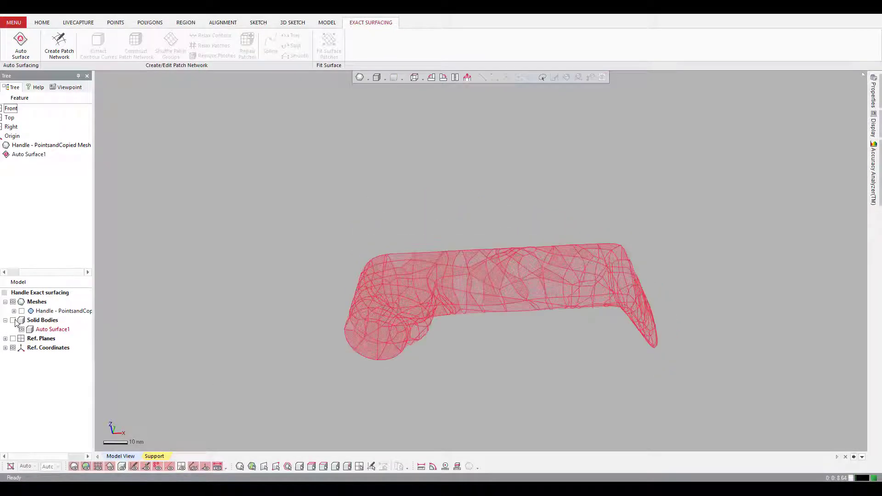
pyautogui.moveTo(367, 361); pyautogui.dragTo(336, 346, button='right')
# Step: Hide the auto-surfaced body and show the handle mesh again
pyautogui.click(22, 329)
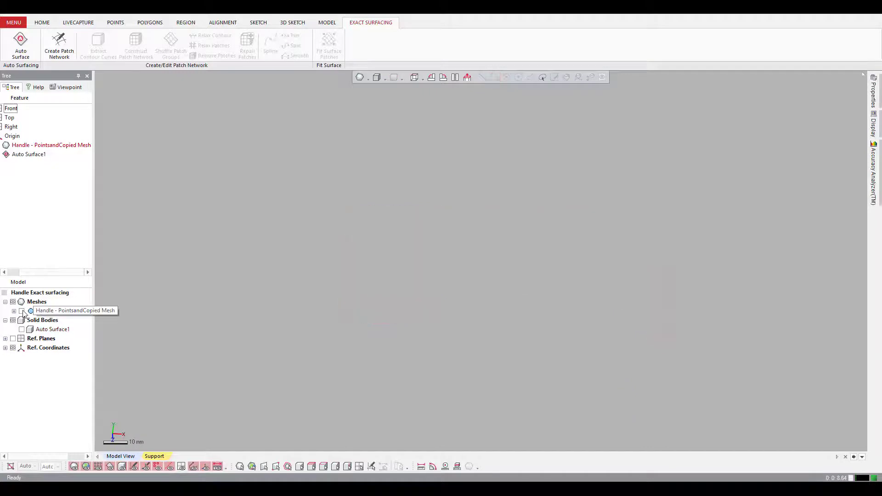
pyautogui.click(21, 310)
pyautogui.keyDown('ctrl'); pyautogui.moveTo(393, 399); pyautogui.dragTo(366, 422, button='right'); pyautogui.keyUp('ctrl')
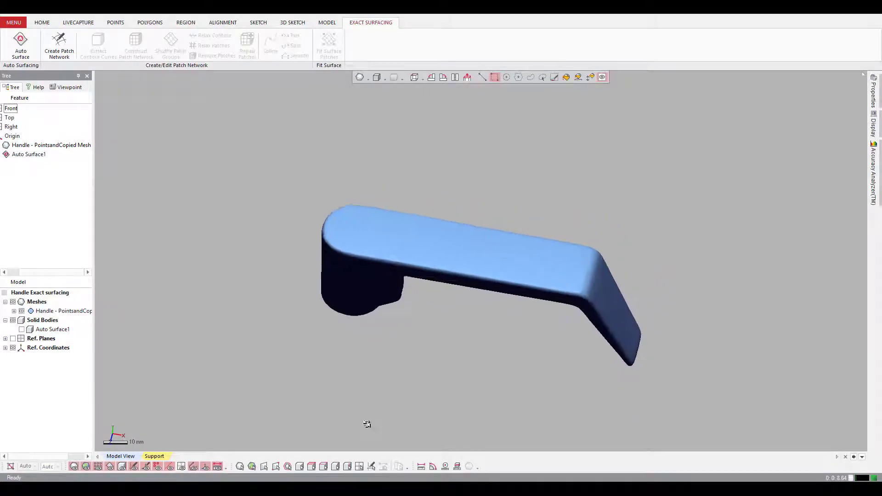
# Step: Start a patch network on the handle mesh and detect its contour regions with Extract Contour Curves
pyautogui.click(59, 44)
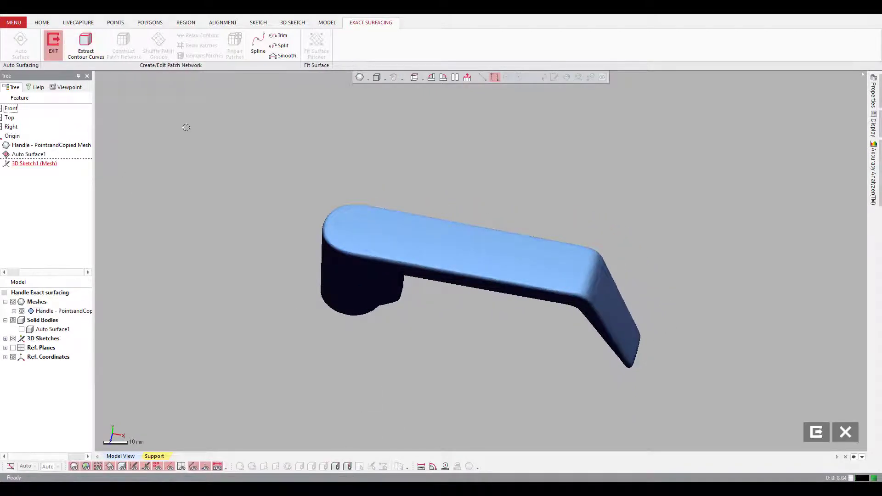
pyautogui.click(84, 44)
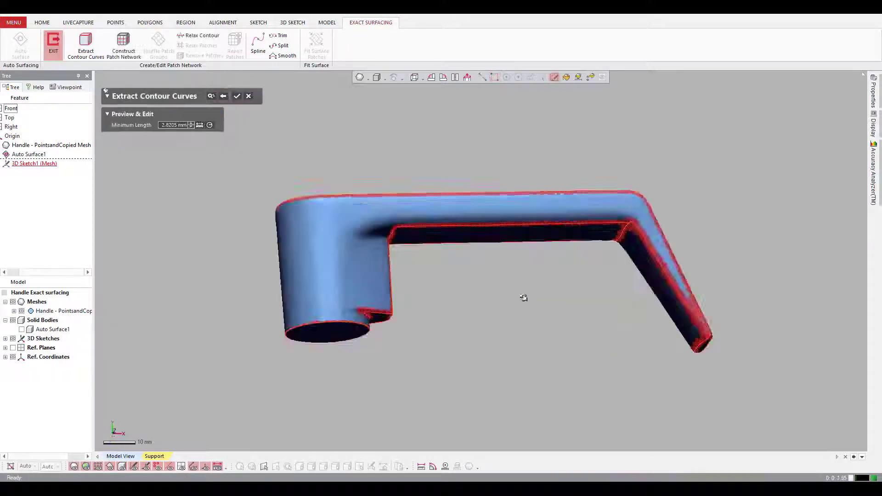
pyautogui.moveTo(504, 320); pyautogui.dragTo(428, 135, button='right')
pyautogui.moveTo(572, 161); pyautogui.dragTo(693, 154, button='right')
# Step: Show the reference planes and, viewed square to the Front plane, add straight contour regions around the post's base and vertically through the post
pyautogui.click(13, 348)
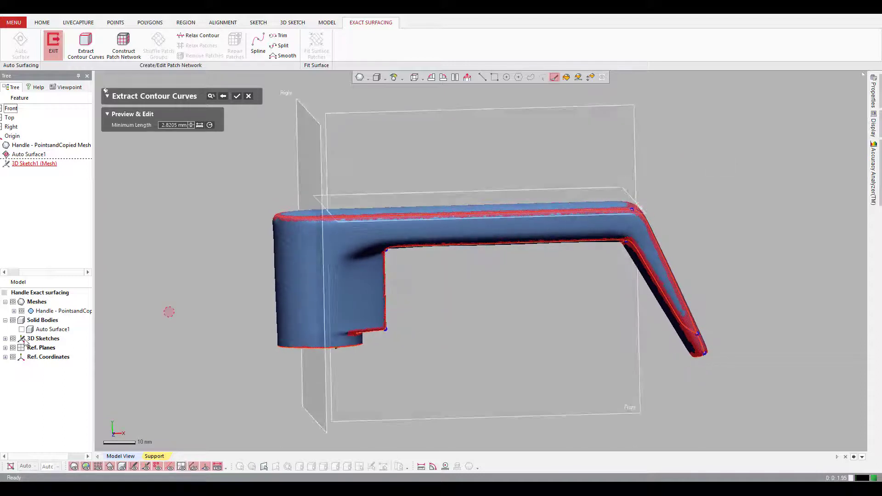
pyautogui.click(467, 78)
pyautogui.click(460, 138)
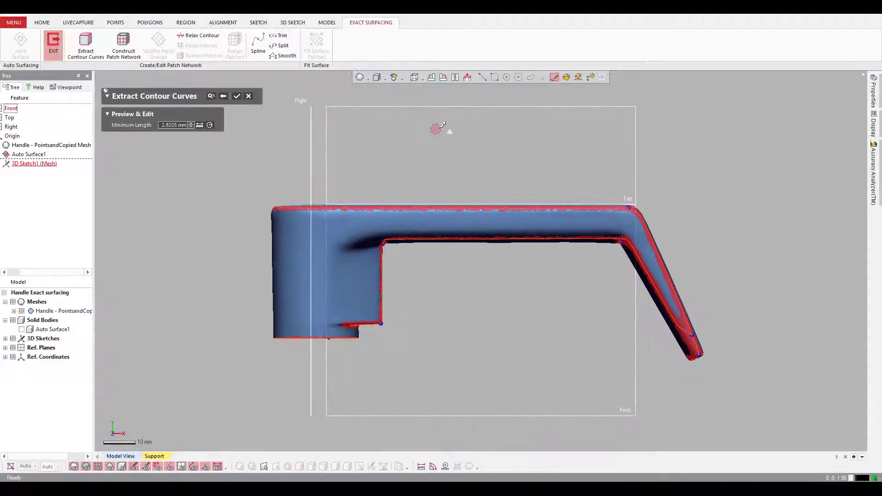
pyautogui.click(482, 77)
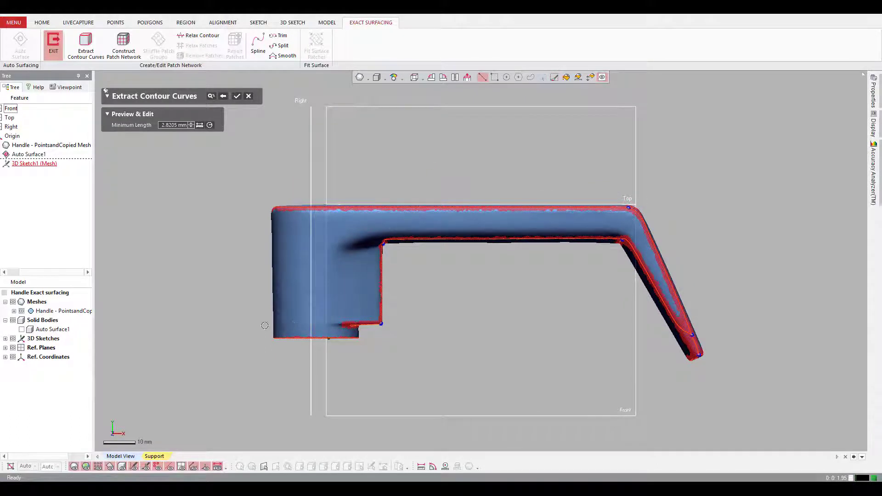
pyautogui.click(353, 325)
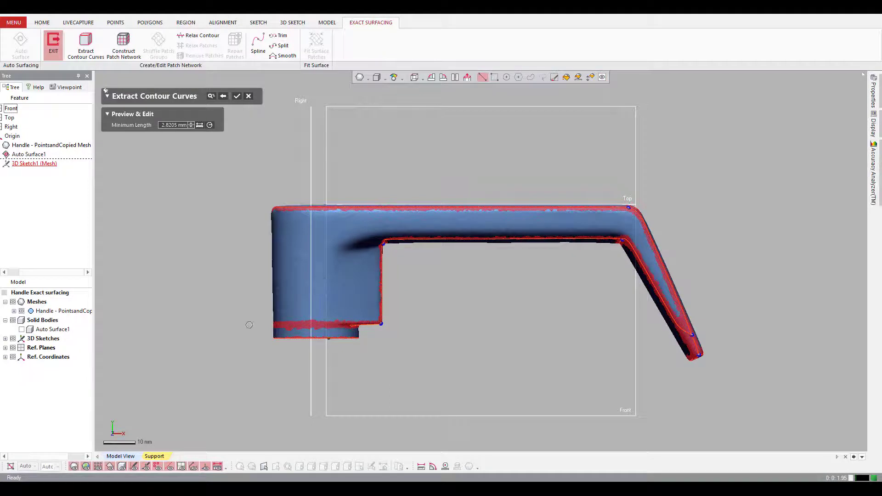
pyautogui.click(263, 324)
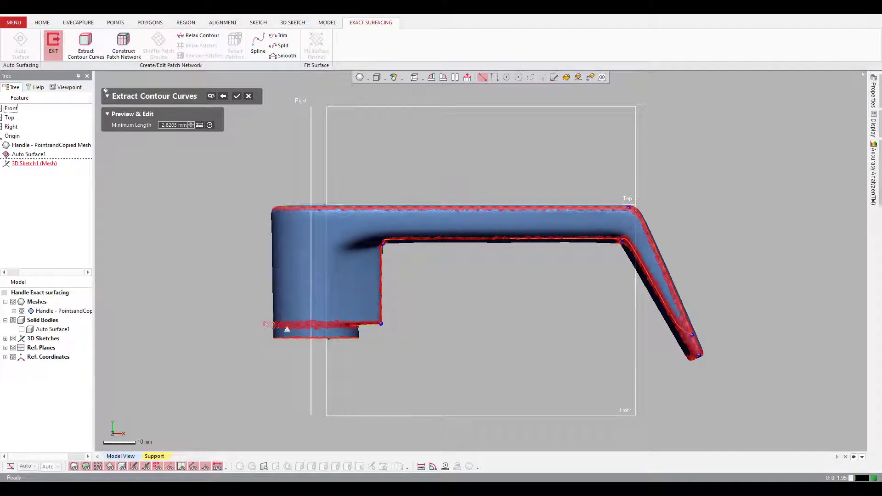
pyautogui.click(362, 325)
pyautogui.click(311, 360)
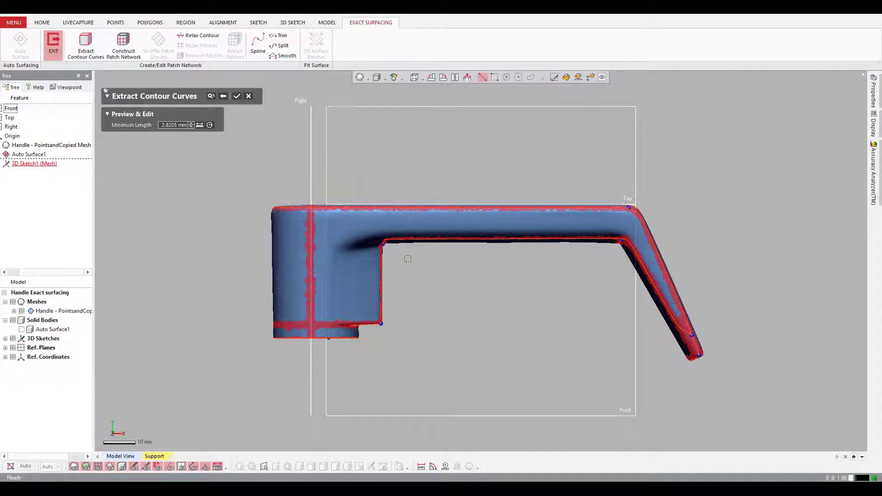
# Step: Add straight contour regions across the arm at the outer bend and above the inner corner beside the post
pyautogui.click(613, 255)
pyautogui.click(635, 198)
pyautogui.click(387, 179)
pyautogui.click(384, 244)
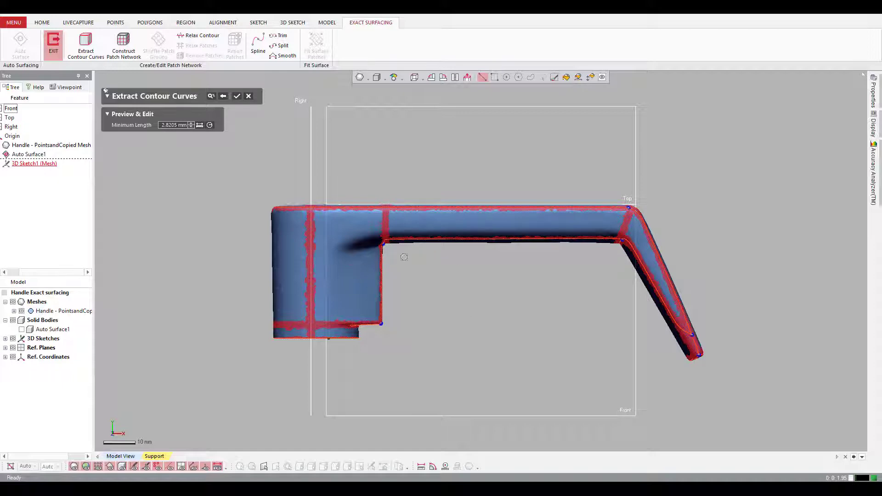
# Step: Viewed square to the Top plane, add a straight contour region along the handle's lengthwise centreline
pyautogui.moveTo(470, 299); pyautogui.dragTo(479, 221, button='right')
pyautogui.moveTo(496, 155); pyautogui.dragTo(563, 171, button='right')
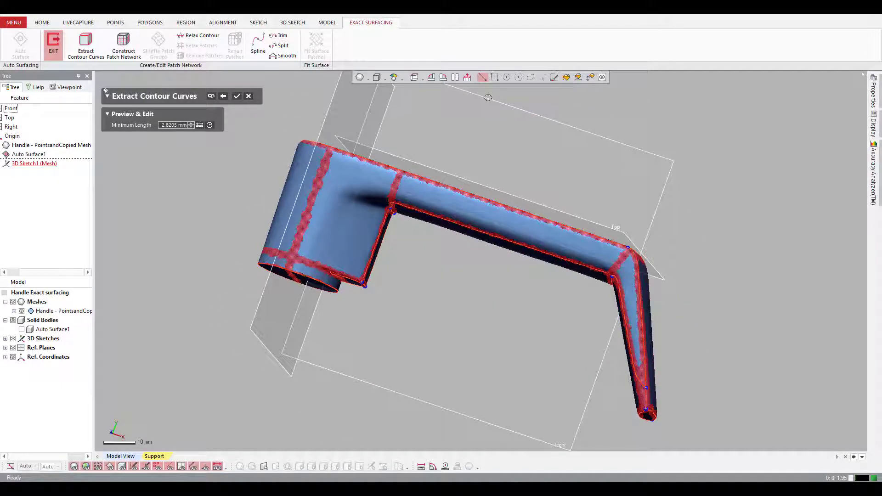
pyautogui.click(467, 78)
pyautogui.moveTo(457, 178); pyautogui.dragTo(427, 399, button='right')
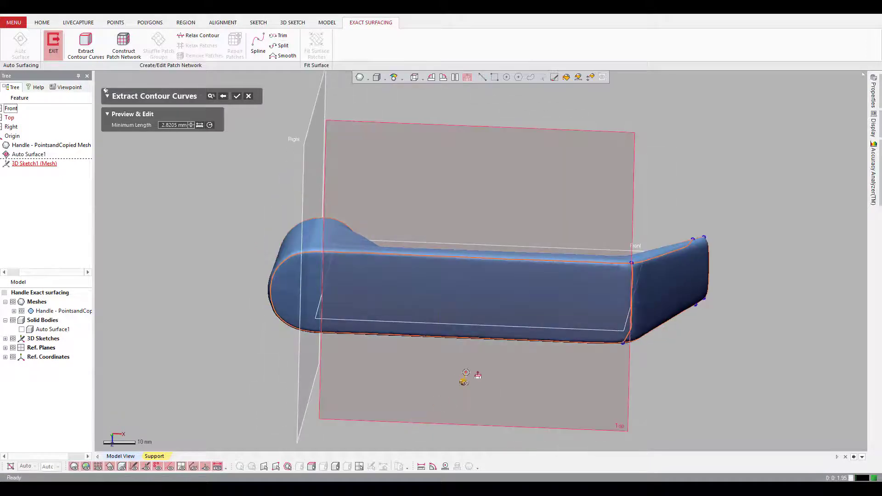
pyautogui.click(462, 377)
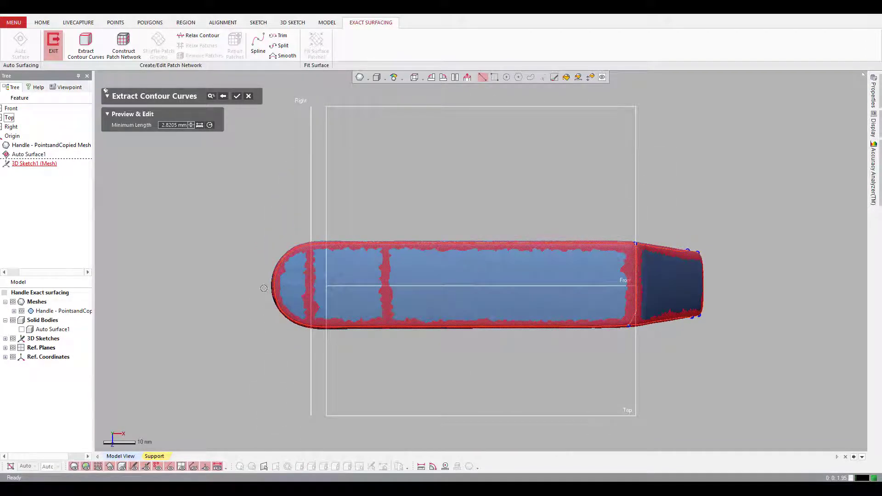
pyautogui.scroll(-3, 264, 288)
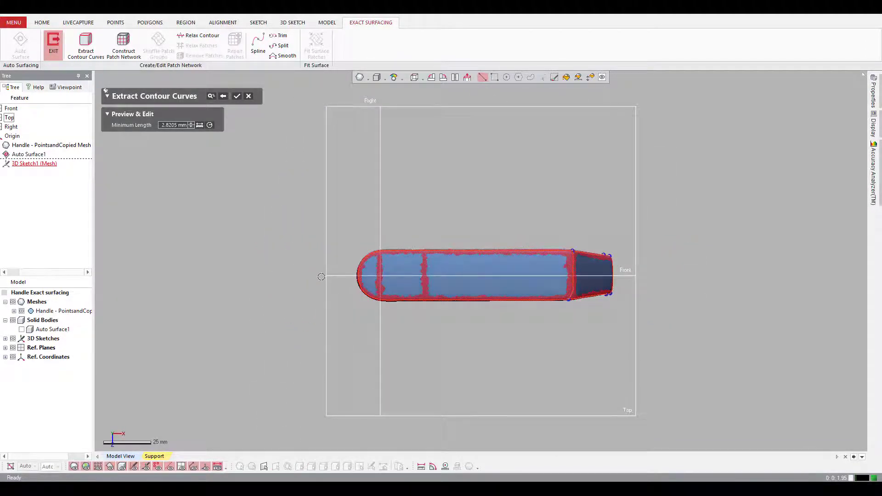
pyautogui.moveTo(321, 276); pyautogui.dragTo(721, 276)
pyautogui.scroll(3, 426, 324)
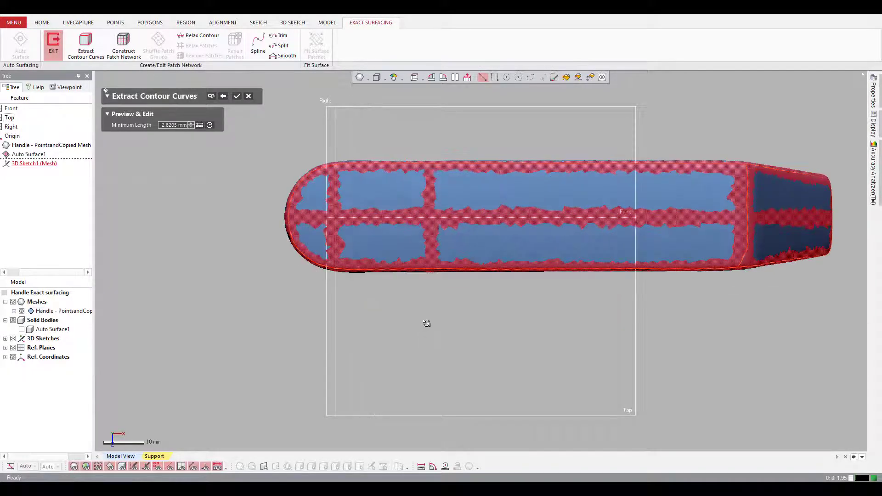
# Step: Brush contour regions on both sides of the post, joining the arm's inner corners to the post's vertical region
pyautogui.moveTo(477, 375)
pyautogui.mouseDown(button='right')
pyautogui.moveTo(517, 313)
pyautogui.moveTo(494, 338)
pyautogui.moveTo(441, 175)
pyautogui.moveTo(552, 333)
pyautogui.moveTo(584, 276)
pyautogui.moveTo(512, 368)
pyautogui.moveTo(500, 362)
pyautogui.moveTo(474, 331)
pyautogui.moveTo(460, 207)
pyautogui.moveTo(519, 366)
pyautogui.moveTo(410, 296)
pyautogui.moveTo(417, 307)
pyautogui.mouseUp(button='right')
pyautogui.scroll(3, 418, 307)
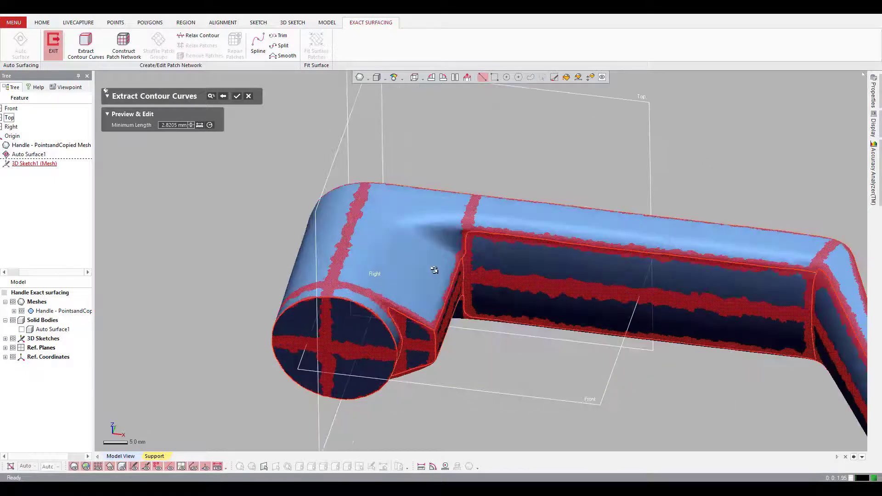
pyautogui.click(554, 77)
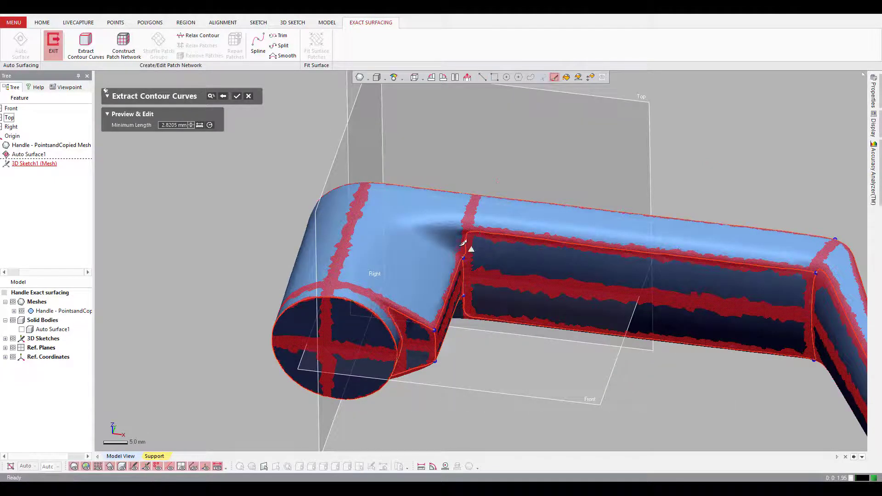
pyautogui.moveTo(461, 248); pyautogui.dragTo(371, 214)
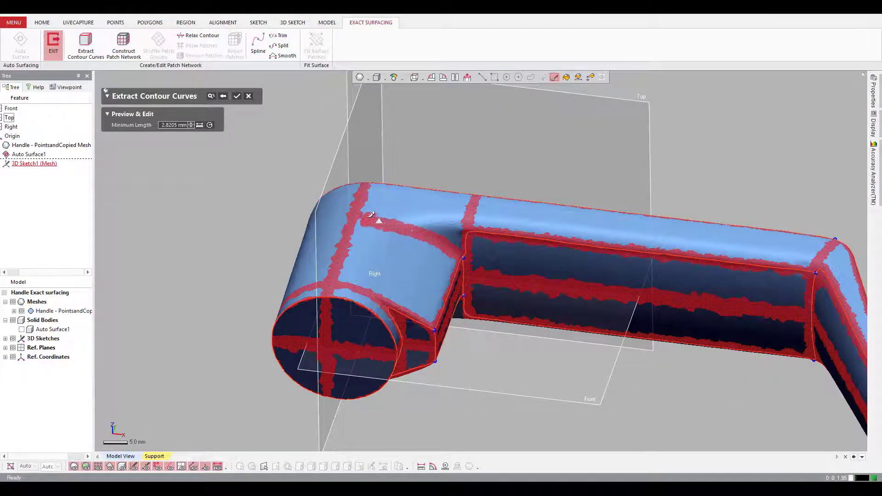
pyautogui.moveTo(475, 223); pyautogui.dragTo(419, 221)
pyautogui.moveTo(480, 304); pyautogui.dragTo(459, 197, button='right')
pyautogui.moveTo(464, 339)
pyautogui.mouseDown()
pyautogui.moveTo(370, 330)
pyautogui.moveTo(460, 320)
pyautogui.mouseUp()
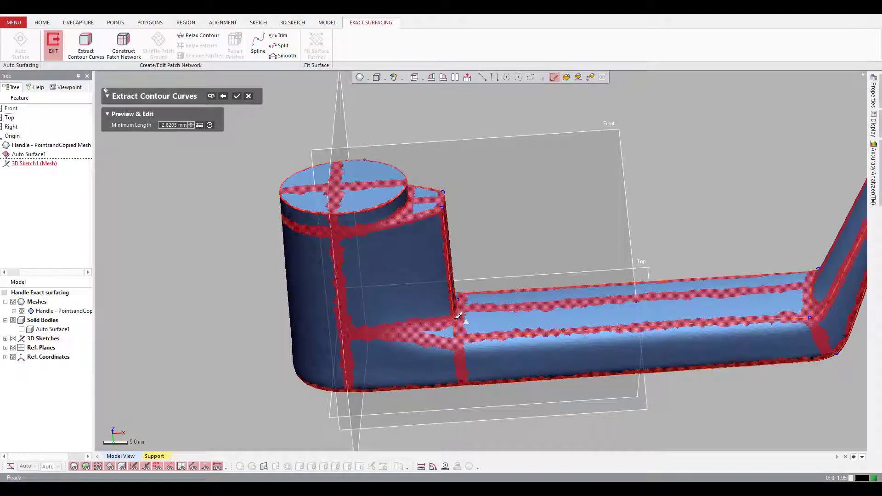
pyautogui.scroll(-2, 459, 317)
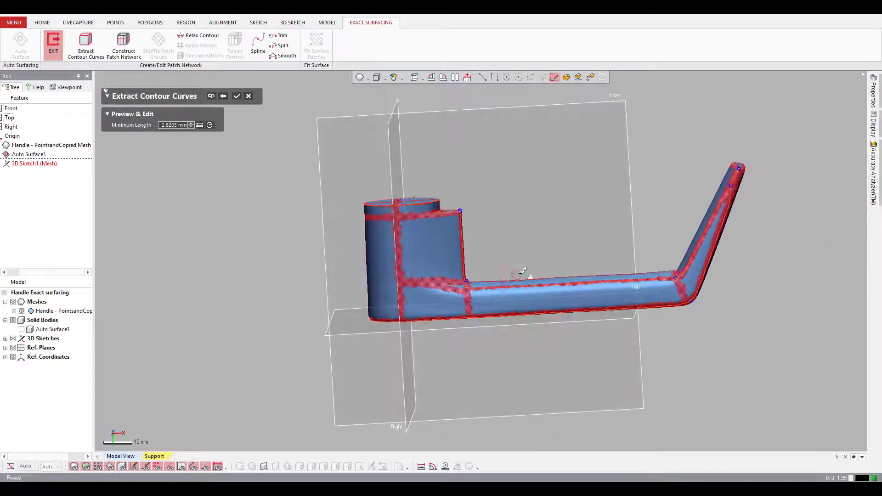
# Step: Preview the contour curves from the painted regions and accept the extraction
pyautogui.moveTo(526, 276); pyautogui.dragTo(307, 134, button='right')
pyautogui.click(212, 97)
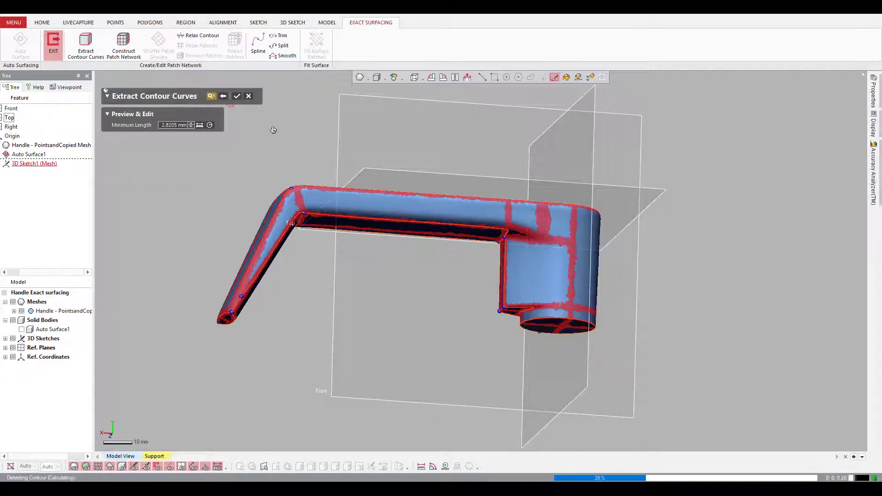
pyautogui.moveTo(370, 149); pyautogui.dragTo(563, 234, button='right')
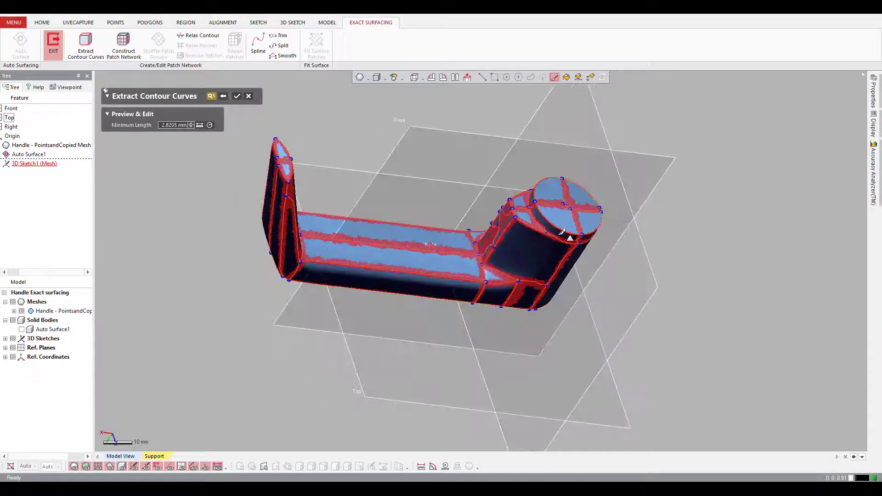
pyautogui.click(237, 97)
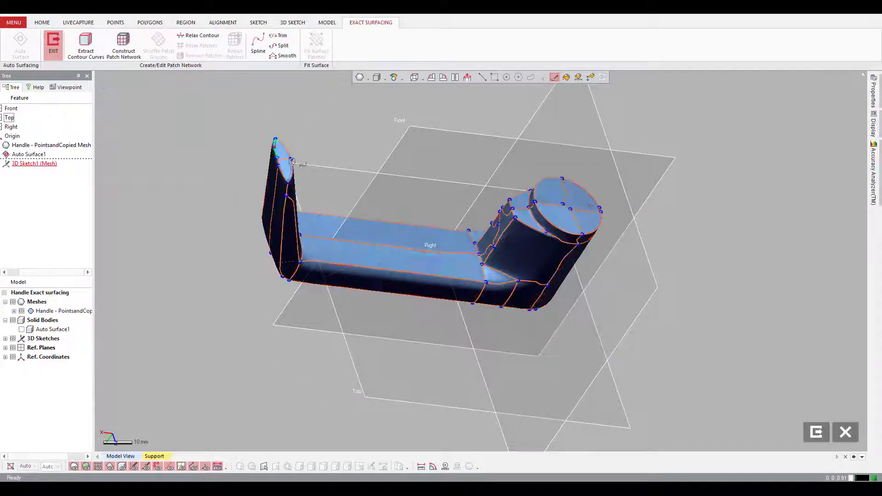
# Step: Hide the reference planes and delete the two upper stray contour curves on the post's flat inner face
pyautogui.click(14, 348)
pyautogui.moveTo(404, 316); pyautogui.dragTo(394, 381, button='right')
pyautogui.scroll(5, 482, 262)
pyautogui.moveTo(403, 310); pyautogui.dragTo(521, 285, button='right')
pyautogui.scroll(-2, 405, 211)
pyautogui.keyDown('ctrl'); pyautogui.moveTo(404, 220); pyautogui.dragTo(407, 348, button='right'); pyautogui.keyUp('ctrl')
pyautogui.moveTo(413, 271)
pyautogui.mouseDown(button='right')
pyautogui.moveTo(406, 241)
pyautogui.moveTo(416, 257)
pyautogui.mouseUp(button='right')
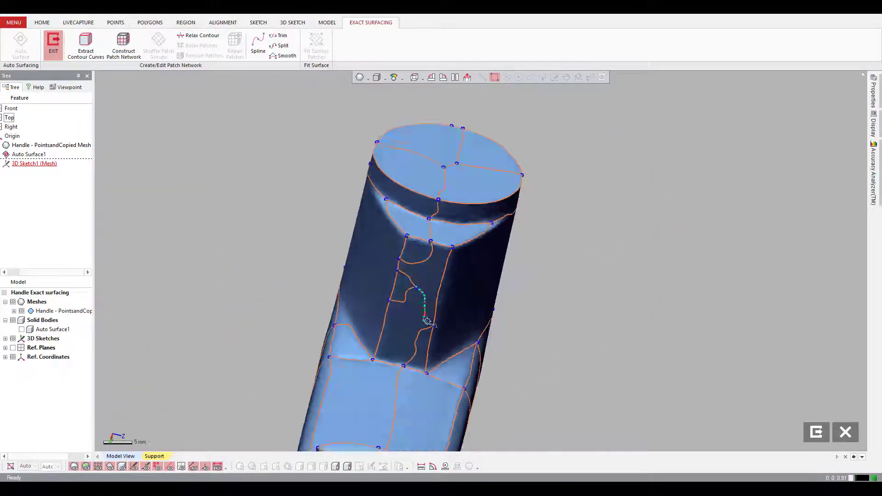
pyautogui.scroll(5, 425, 326)
pyautogui.moveTo(424, 328); pyautogui.dragTo(466, 221, button='right')
pyautogui.scroll(-3, 412, 287)
pyautogui.click(453, 186)
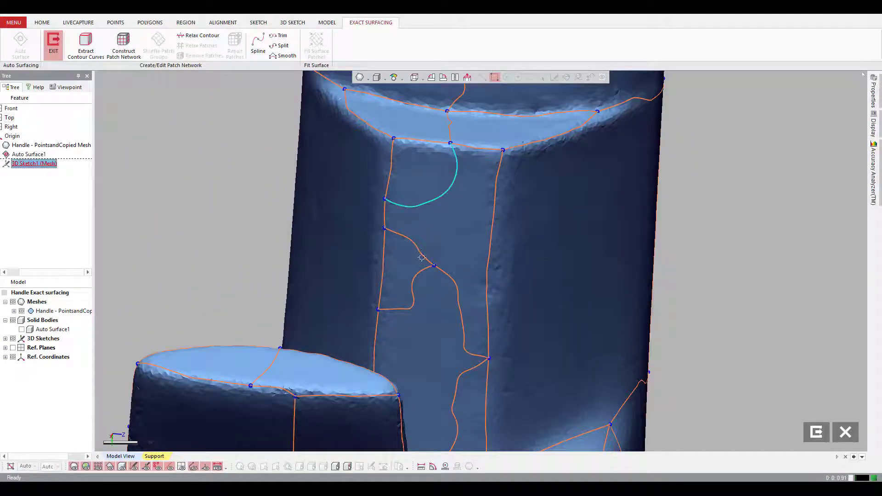
pyautogui.click(421, 253)
pyautogui.press('Delete')
# Step: Delete the two stray curves meeting in the middle of the post's flat inner face
pyautogui.click(422, 271)
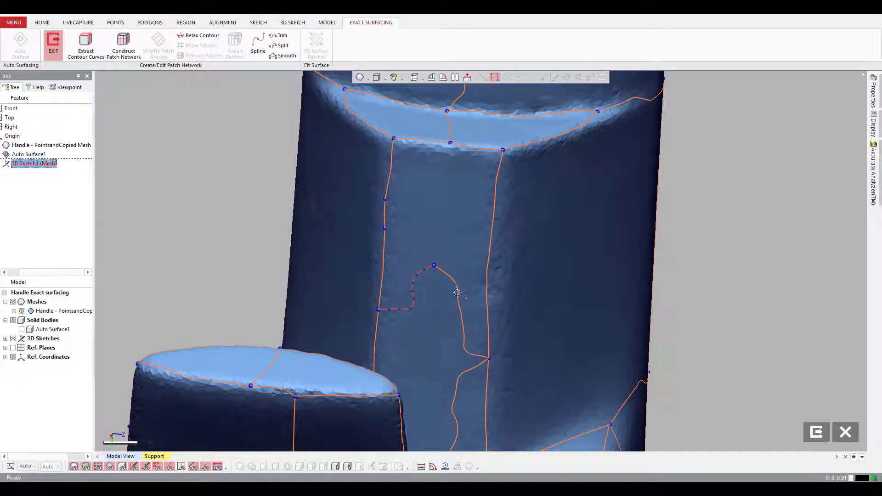
pyautogui.press('Delete')
pyautogui.click(468, 338)
pyautogui.press('Delete')
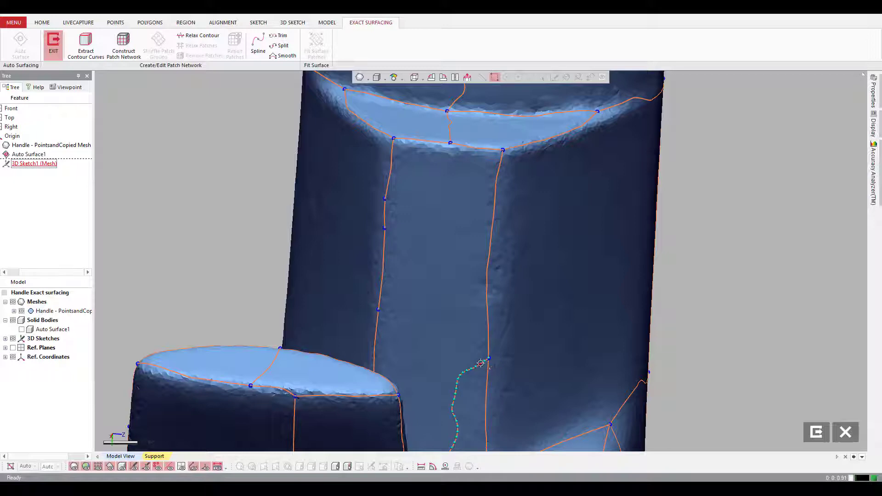
# Step: Split the stray lower curve near the post's vertical edge curve and delete its short connecting segment
pyautogui.rightClick(481, 363)
pyautogui.click(483, 370)
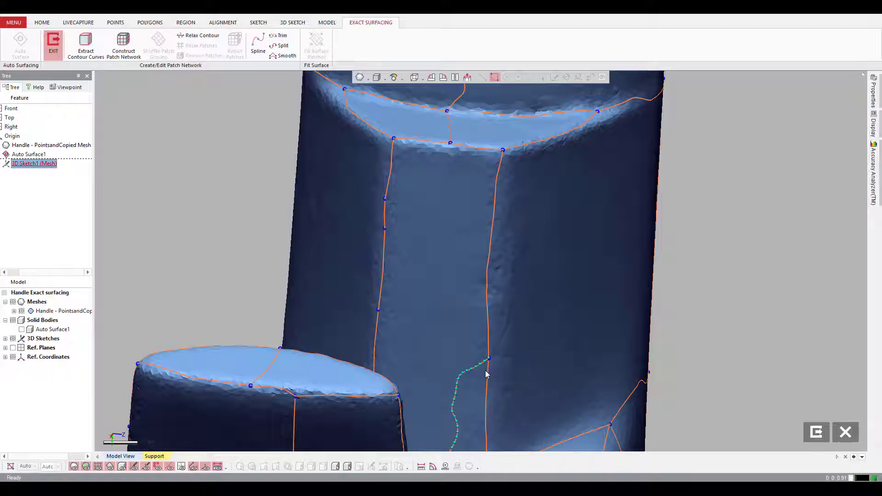
pyautogui.scroll(5, 482, 364)
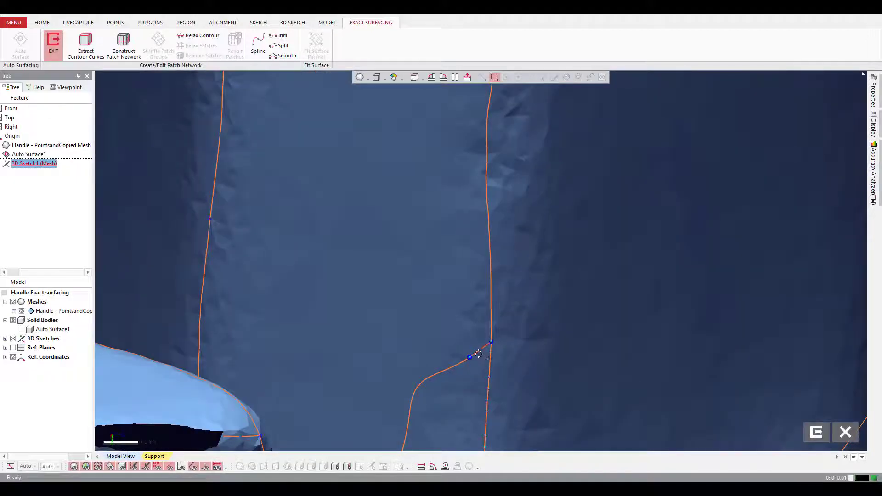
pyautogui.press('Delete')
pyautogui.scroll(-3, 472, 363)
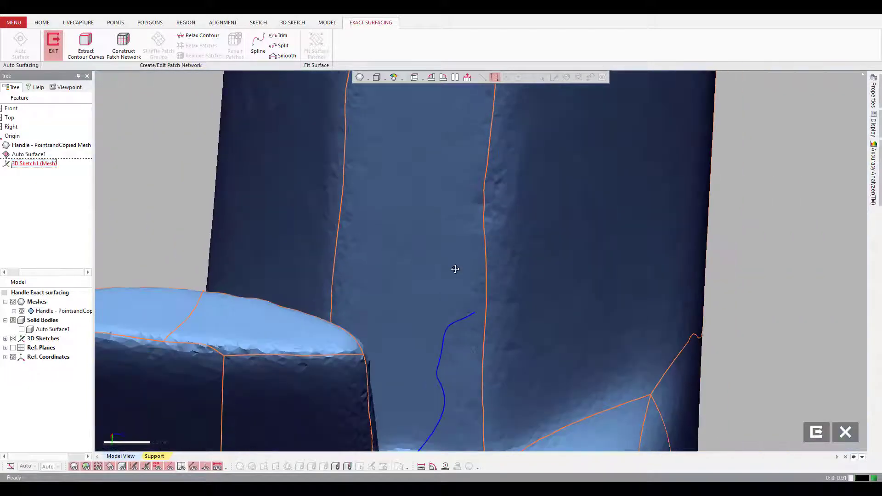
# Step: Reattach the loose curve end at the middle of the ledge's edge, and merge the post edge curve at its leftover node
pyautogui.moveTo(455, 269); pyautogui.dragTo(464, 351, button='right')
pyautogui.scroll(-1, 478, 351)
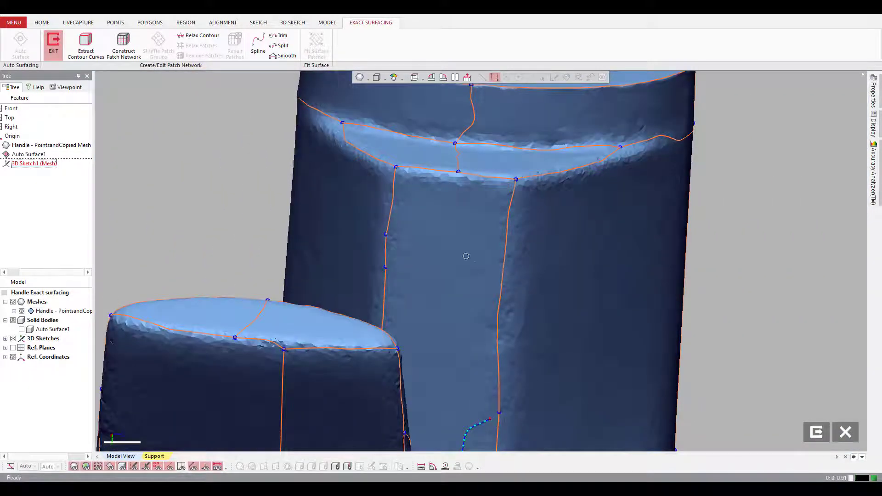
pyautogui.moveTo(490, 419); pyautogui.dragTo(458, 172)
pyautogui.click(460, 202)
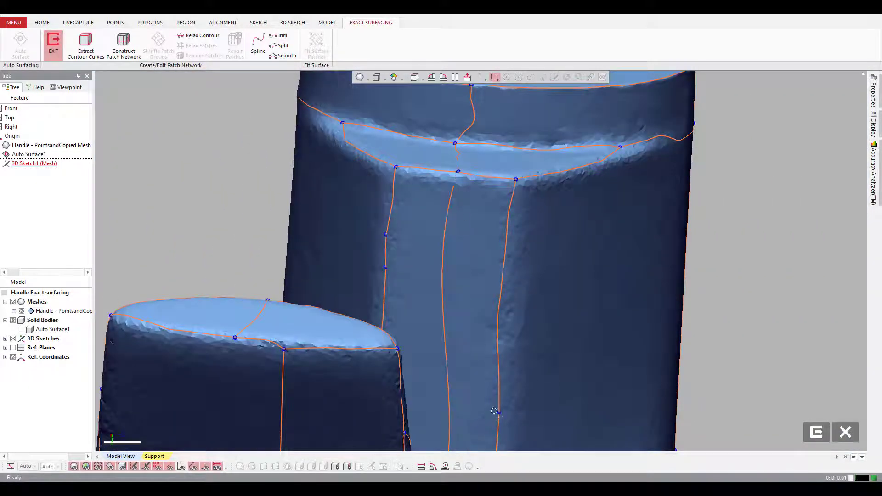
pyautogui.rightClick(500, 413)
pyautogui.click(529, 334)
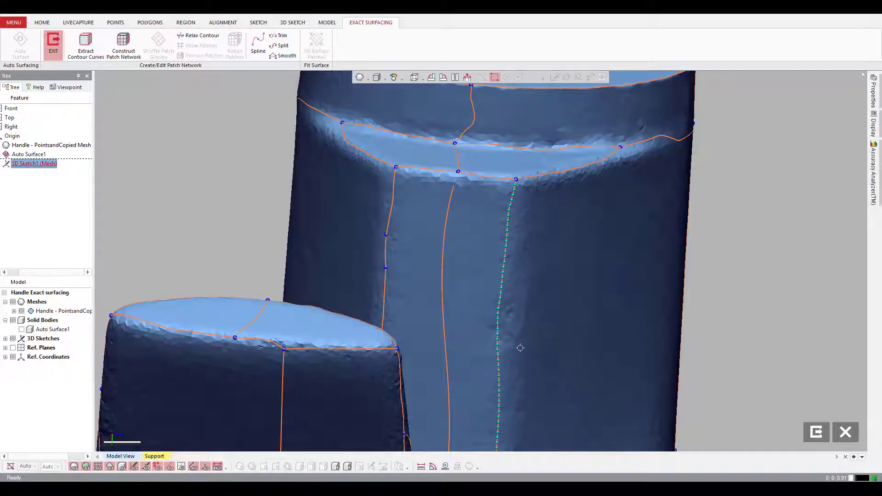
# Step: Move the middle node on the ledge's outer edge so it meets the new curve down the post's flat inner face
pyautogui.moveTo(448, 352); pyautogui.dragTo(597, 327, button='right')
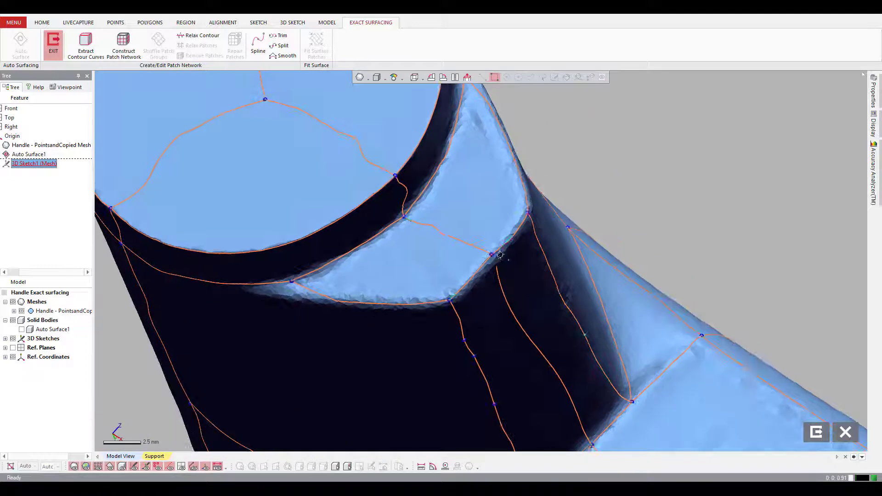
pyautogui.moveTo(490, 255); pyautogui.dragTo(495, 260)
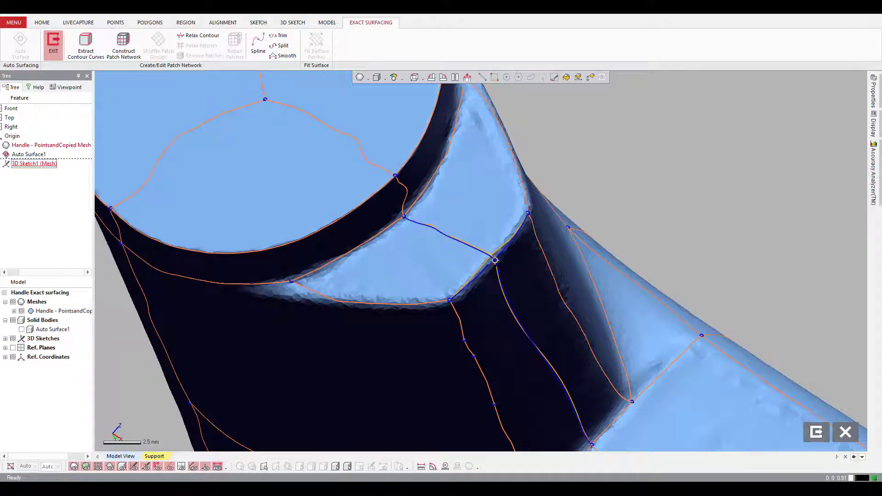
pyautogui.click(489, 295)
# Step: Merge the curve segments at the three leftover nodes along the post's other vertical edge
pyautogui.moveTo(527, 379); pyautogui.dragTo(567, 333, button='right')
pyautogui.scroll(-2, 566, 332)
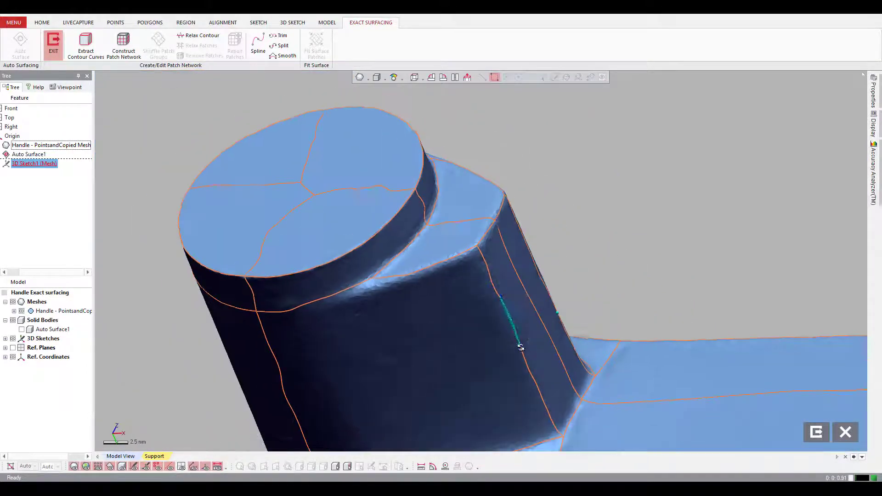
pyautogui.moveTo(520, 347); pyautogui.dragTo(532, 334, button='right')
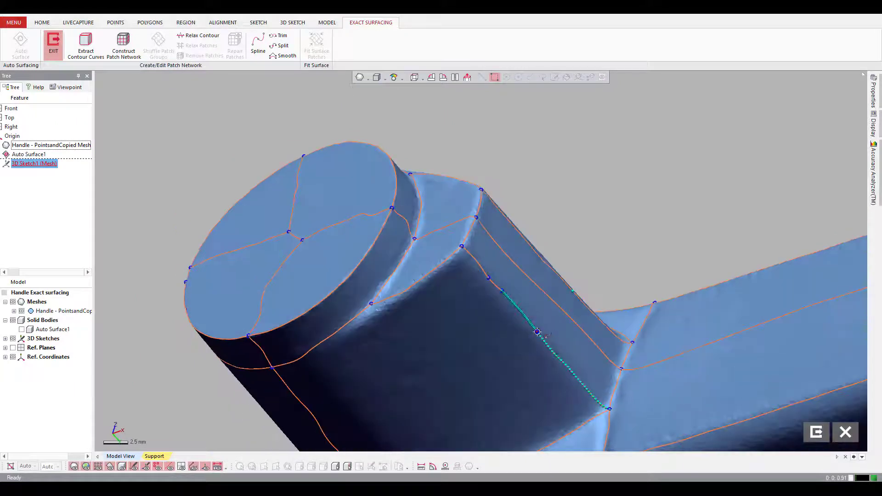
pyautogui.rightClick(536, 331)
pyautogui.click(560, 348)
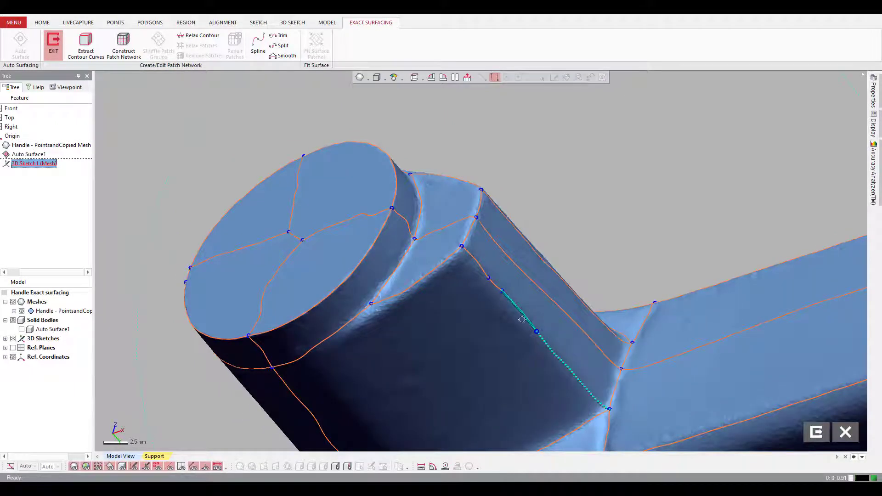
pyautogui.rightClick(502, 290)
pyautogui.click(523, 307)
pyautogui.rightClick(487, 278)
pyautogui.click(507, 294)
# Step: Merge the two offset centre nodes on the circular end face into one
pyautogui.moveTo(528, 317); pyautogui.dragTo(602, 246, button='right')
pyautogui.scroll(5, 283, 250)
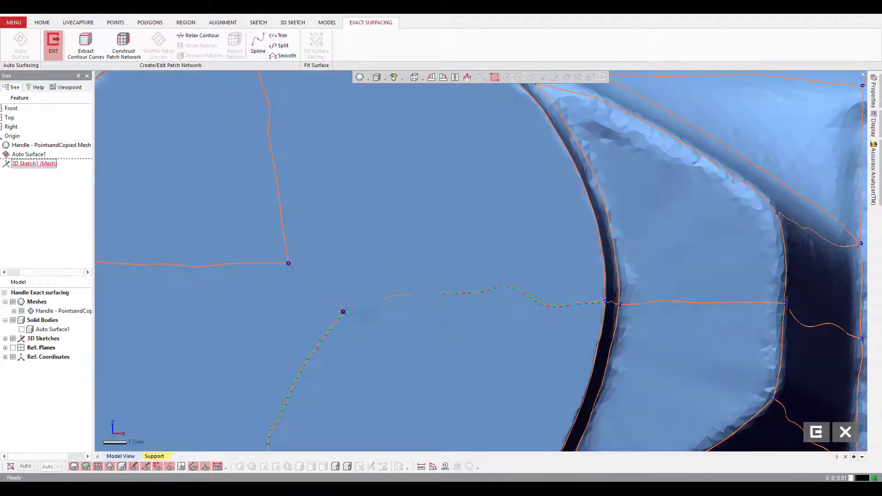
pyautogui.moveTo(343, 312); pyautogui.dragTo(289, 263)
pyautogui.scroll(-5, 484, 260)
# Step: Show the reference planes and move the circular end face's centre node onto the intersection of the Front and Right planes
pyautogui.moveTo(522, 276); pyautogui.dragTo(493, 257, button='right')
pyautogui.click(13, 347)
pyautogui.click(9, 117)
pyautogui.click(467, 77)
pyautogui.scroll(2, 684, 298)
pyautogui.moveTo(590, 267); pyautogui.dragTo(599, 254)
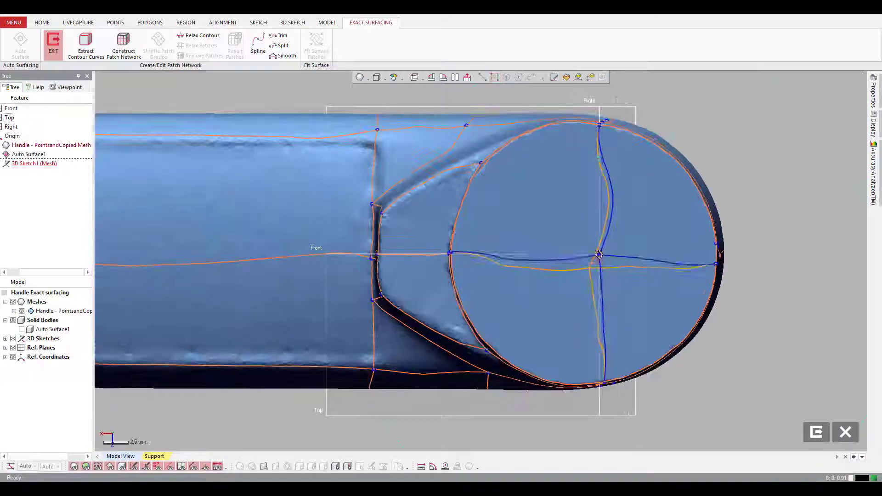
# Step: Merge the two offset nodes on the circular face's outer rim into one
pyautogui.scroll(6, 652, 292)
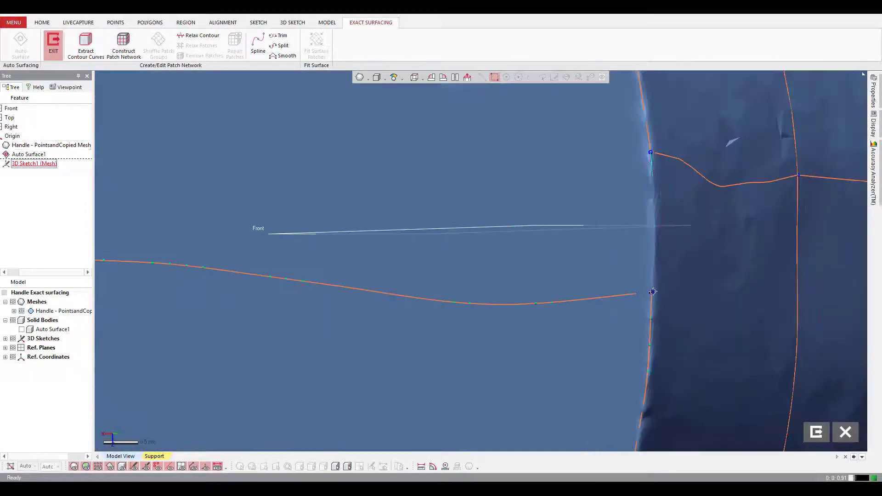
pyautogui.moveTo(653, 291); pyautogui.dragTo(650, 152)
pyautogui.scroll(-4, 577, 295)
pyautogui.moveTo(577, 295); pyautogui.dragTo(443, 340, button='right')
# Step: Hide the reference planes, delete a short stray curve segment and join the loose contour end to the neighbouring node
pyautogui.click(13, 347)
pyautogui.scroll(4, 481, 324)
pyautogui.moveTo(367, 257); pyautogui.dragTo(349, 258, button='right')
pyautogui.scroll(-4, 400, 187)
pyautogui.scroll(-4, 400, 187)
pyautogui.moveTo(399, 187); pyautogui.dragTo(521, 238, button='right')
pyautogui.scroll(3, 425, 226)
pyautogui.scroll(2, 426, 227)
pyautogui.moveTo(501, 276); pyautogui.dragTo(463, 220, button='right')
pyautogui.scroll(-3, 454, 322)
pyautogui.scroll(3, 464, 275)
pyautogui.click(465, 317)
pyautogui.press('Delete')
pyautogui.moveTo(418, 326); pyautogui.dragTo(498, 294)
pyautogui.scroll(3, 456, 294)
# Step: Delete the next short stray segment and join its loose contour end to the adjacent node
pyautogui.scroll(-5, 422, 257)
pyautogui.moveTo(413, 248); pyautogui.dragTo(428, 276, button='right')
pyautogui.scroll(5, 436, 203)
pyautogui.click(456, 187)
pyautogui.press('Delete')
pyautogui.scroll(4, 456, 187)
pyautogui.moveTo(352, 204); pyautogui.dragTo(534, 186)
pyautogui.scroll(-5, 459, 248)
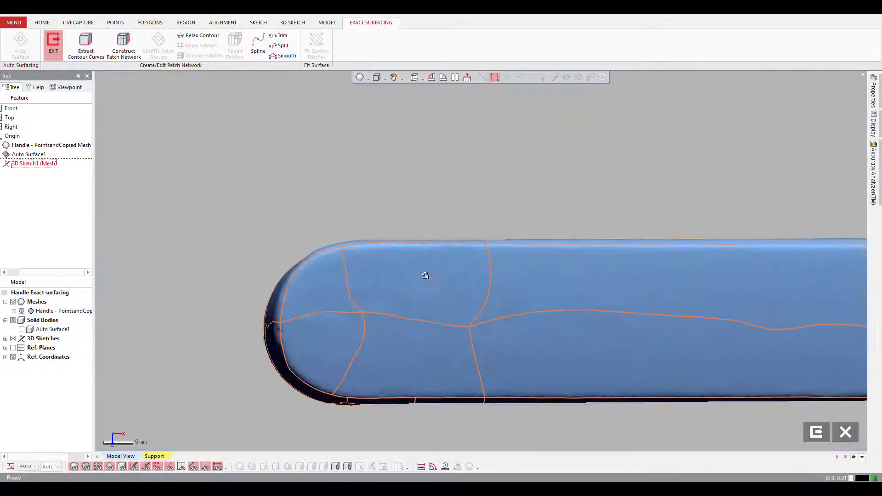
# Step: Delete the short segment where the post's side curve meets the back face's edge and join the offset curve ends
pyautogui.moveTo(427, 276); pyautogui.dragTo(415, 221, button='right')
pyautogui.moveTo(340, 358); pyautogui.dragTo(358, 298, button='right')
pyautogui.scroll(6, 367, 343)
pyautogui.click(263, 293)
pyautogui.press('Delete')
pyautogui.moveTo(184, 258); pyautogui.dragTo(354, 322)
pyautogui.scroll(-6, 465, 254)
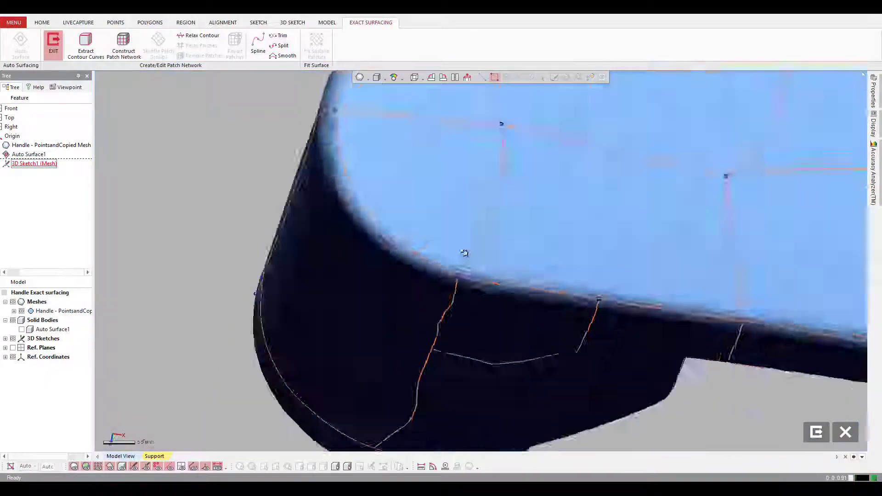
# Step: Delete the remaining stray segment beside the back face's rounded end and merge the mismatched nodes on its opposite edge
pyautogui.scroll(3, 426, 219)
pyautogui.click(418, 202)
pyautogui.press('Delete')
pyautogui.moveTo(426, 219); pyautogui.dragTo(423, 241, button='right')
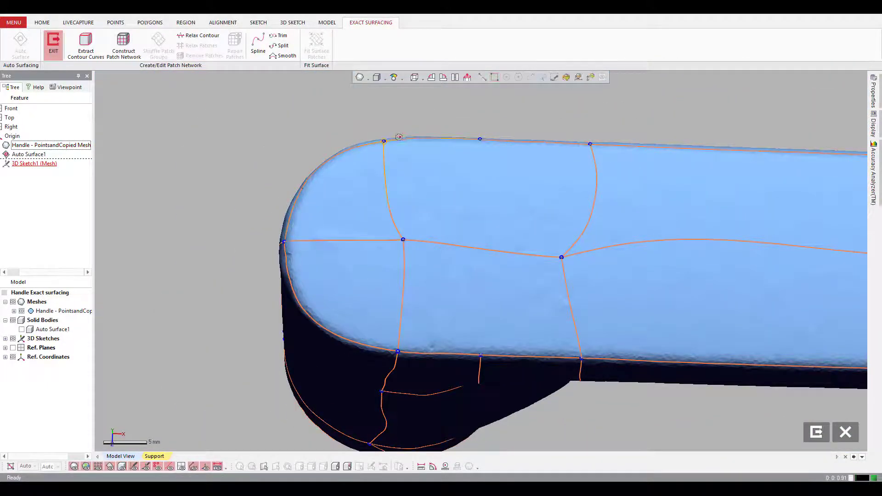
pyautogui.scroll(-3, 399, 137)
pyautogui.moveTo(398, 137); pyautogui.dragTo(506, 143, button='right')
# Step: Show the reference planes and, viewed along the Front plane, align the nodes of the post's side curve with the Right plane
pyautogui.hotkey('ctrl', '0')
pyautogui.click(511, 167)
pyautogui.hotkey('ctrl', 'shift', 'a')
pyautogui.scroll(-3, 511, 168)
pyautogui.scroll(3, 496, 234)
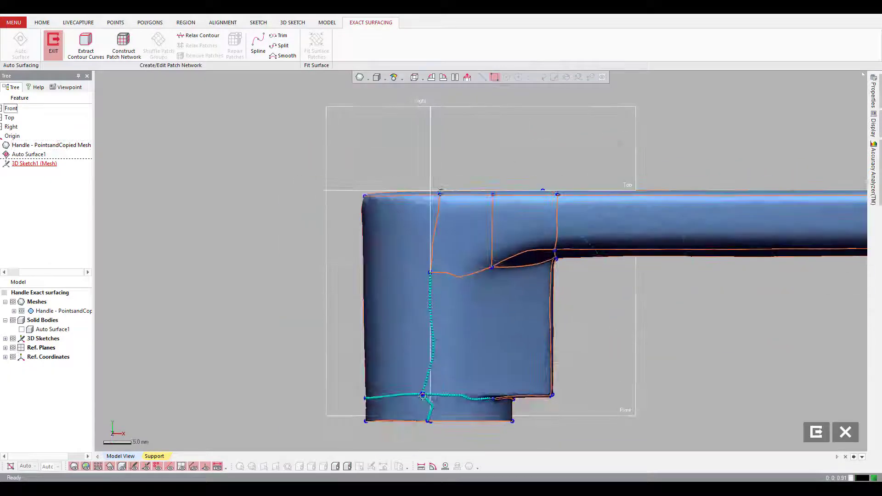
# Step: Viewed along the Top plane, move the back face's nodes onto the Front and Right planes and straighten the cross curve
pyautogui.hotkey('alt', '5')
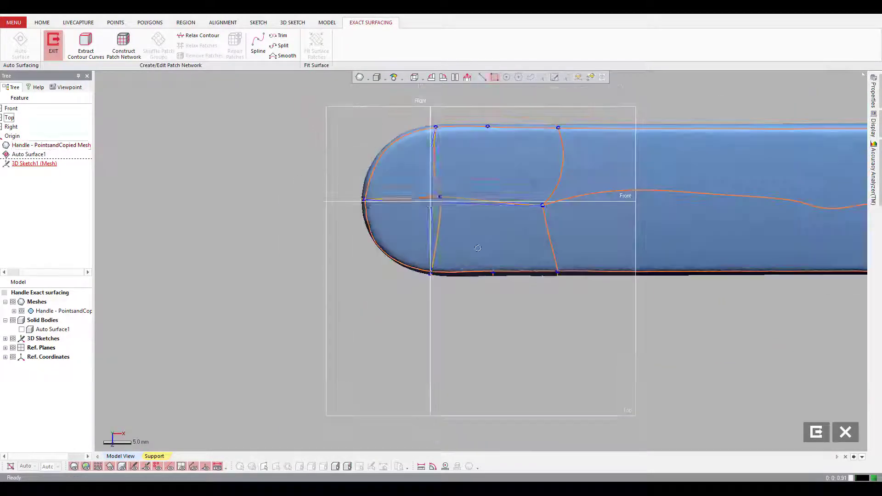
pyautogui.moveTo(439, 197); pyautogui.dragTo(431, 201)
pyautogui.moveTo(363, 201); pyautogui.dragTo(363, 202)
pyautogui.moveTo(544, 203); pyautogui.dragTo(549, 202)
pyautogui.moveTo(565, 164); pyautogui.dragTo(550, 166)
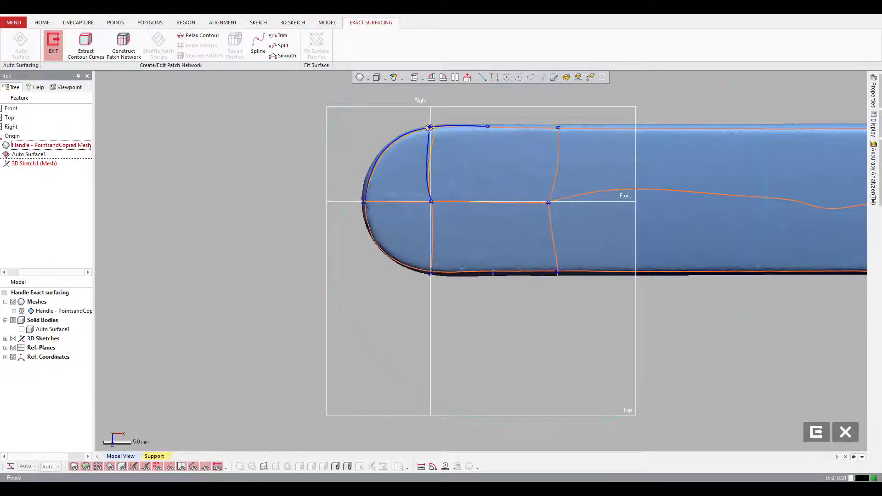
# Step: Turn to the opposite side along the Front plane and align that side's post curve with the Right plane
pyautogui.click(11, 109)
pyautogui.click(467, 77)
pyautogui.click(467, 77)
pyautogui.click(468, 77)
pyautogui.click(467, 78)
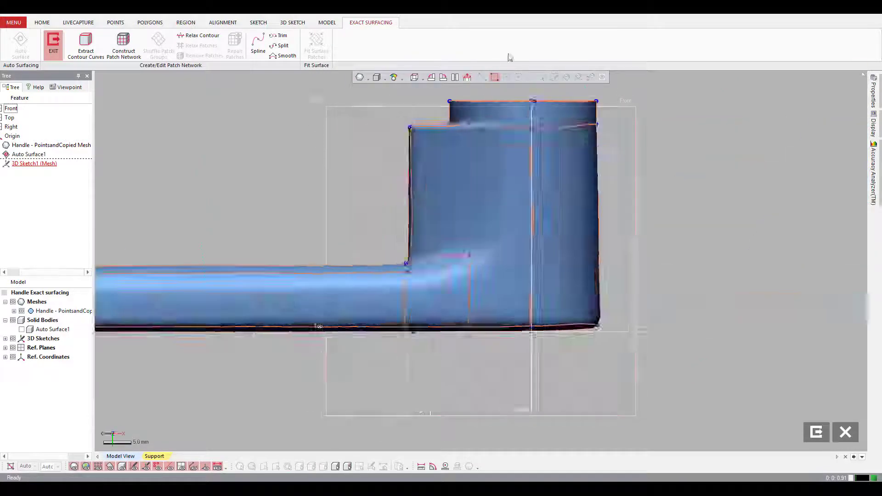
pyautogui.click(467, 78)
pyautogui.scroll(3, 552, 299)
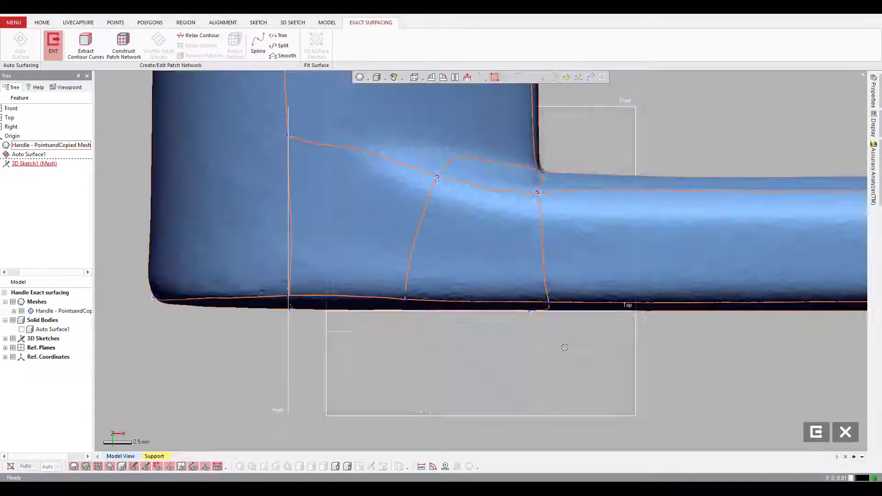
# Step: Straighten the arm's long back centre curve along the Front plane
pyautogui.scroll(-3, 506, 215)
pyautogui.moveTo(506, 214); pyautogui.dragTo(567, 374, button='right')
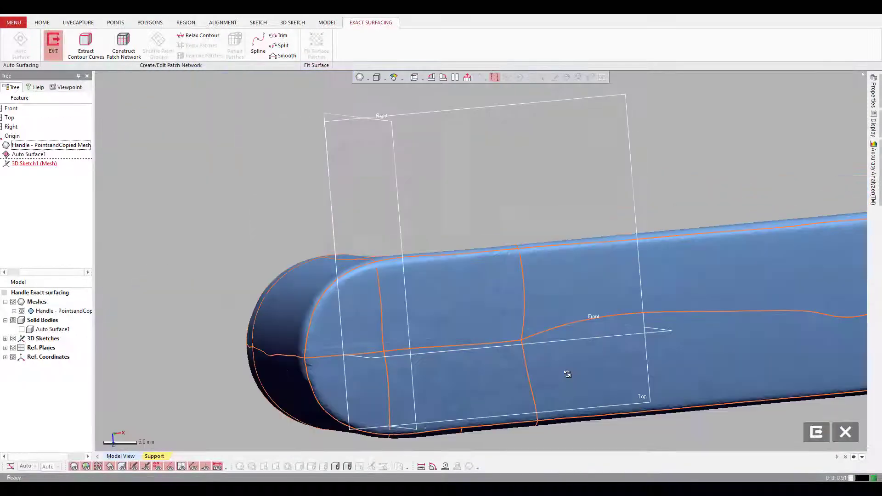
pyautogui.hotkey('alt', '5')
pyautogui.scroll(-2, 535, 233)
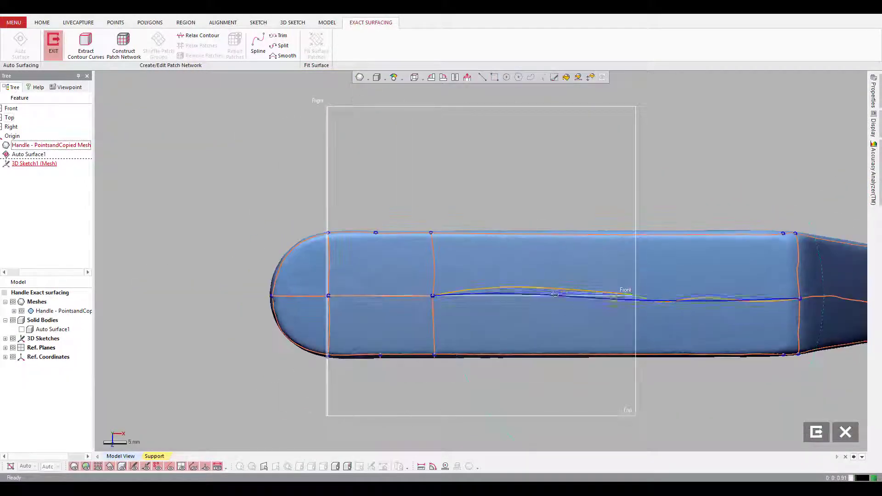
pyautogui.hotkey('ctrl', '7')
pyautogui.scroll(3, 354, 295)
pyautogui.scroll(-3, 353, 296)
# Step: Examine the contour curves around the post and its junction with the arm
pyautogui.moveTo(353, 296); pyautogui.dragTo(379, 206, button='right')
pyautogui.scroll(3, 379, 206)
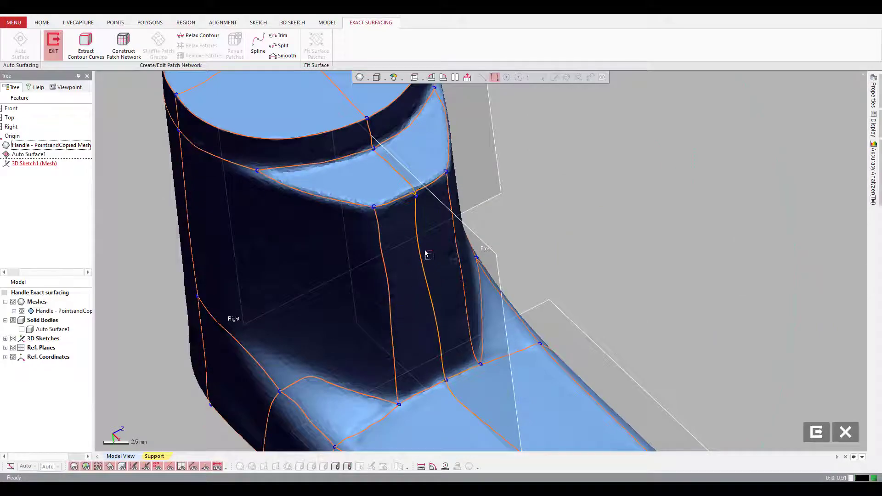
pyautogui.moveTo(427, 279); pyautogui.dragTo(540, 202, button='right')
pyautogui.scroll(-3, 429, 224)
pyautogui.scroll(3, 455, 302)
pyautogui.scroll(-3, 518, 297)
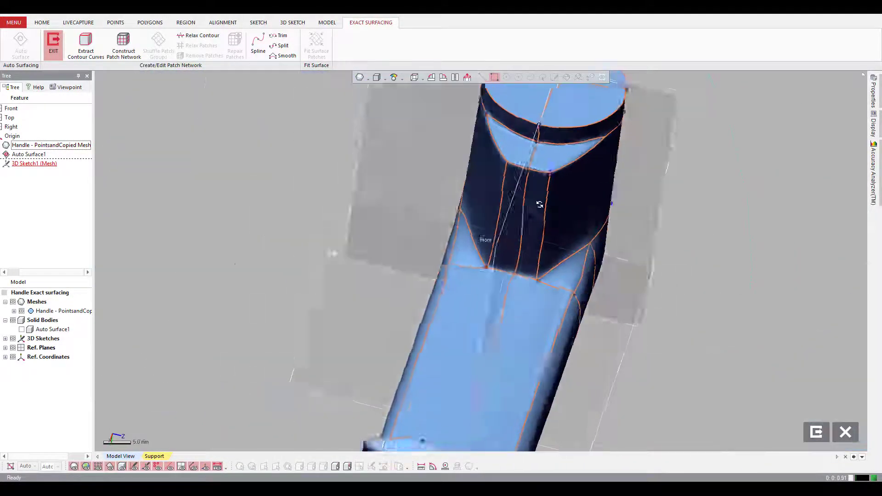
pyautogui.scroll(4, 578, 275)
pyautogui.scroll(-4, 570, 269)
# Step: Merge the two offset nodes on the contour edge at the handle's bend
pyautogui.moveTo(570, 269); pyautogui.dragTo(382, 291, button='right')
pyautogui.scroll(5, 380, 335)
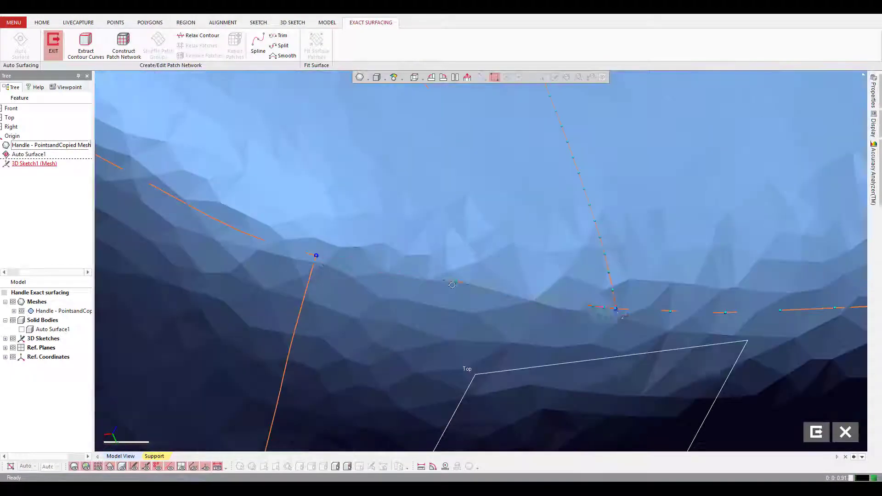
pyautogui.moveTo(616, 309); pyautogui.dragTo(322, 258)
pyautogui.scroll(-5, 469, 260)
# Step: Merge the remaining offset nodes where the cross curve meets the outer edge at the handle's bend
pyautogui.moveTo(443, 260); pyautogui.dragTo(468, 276)
pyautogui.moveTo(468, 276); pyautogui.dragTo(494, 204, button='right')
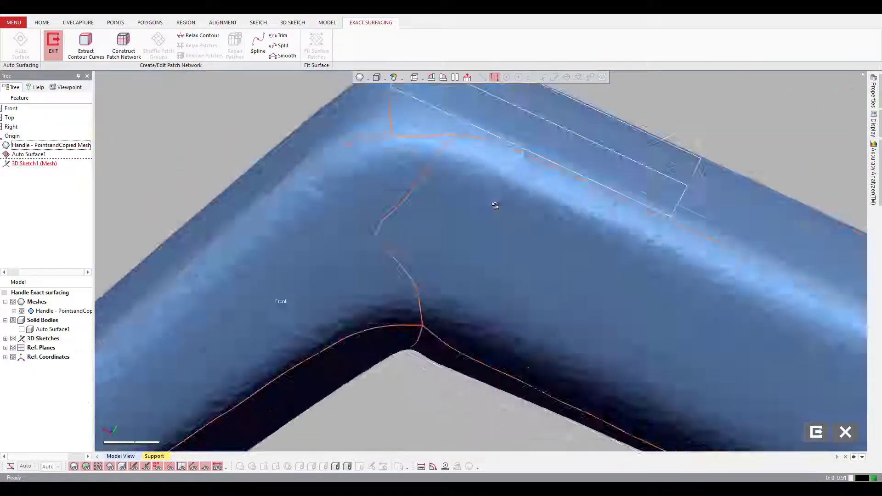
pyautogui.scroll(4, 413, 168)
pyautogui.moveTo(346, 134); pyautogui.dragTo(523, 140)
pyautogui.scroll(-5, 486, 192)
pyautogui.scroll(-2, 456, 286)
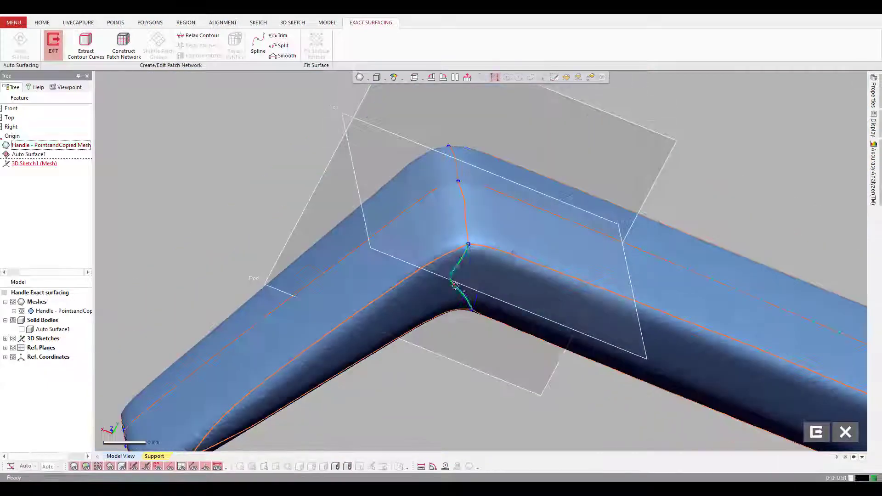
# Step: Hide the reference planes and adjust the long edge curve between the handle's bend and the post
pyautogui.click(13, 348)
pyautogui.scroll(4, 469, 248)
pyautogui.moveTo(473, 248); pyautogui.dragTo(489, 175, button='right')
pyautogui.scroll(-5, 556, 182)
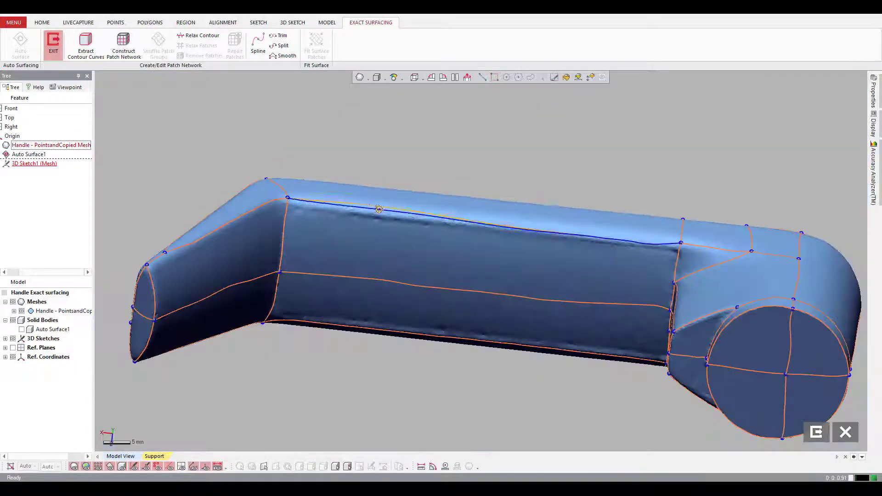
pyautogui.click(287, 197)
# Step: Show the reference planes again and merge the two offset nodes on the outer rim of the bent tip's end face
pyautogui.moveTo(413, 275); pyautogui.dragTo(432, 193, button='right')
pyautogui.click(13, 348)
pyautogui.click(467, 77)
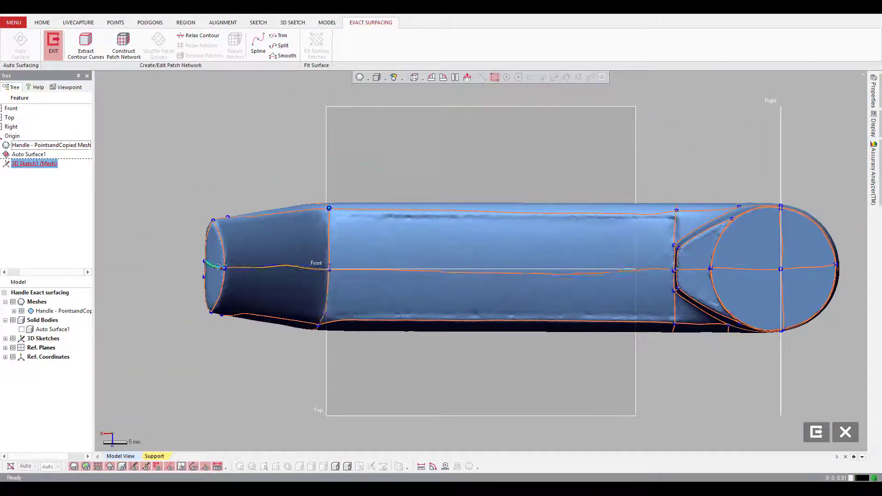
pyautogui.moveTo(322, 275); pyautogui.dragTo(526, 238, button='right')
pyautogui.scroll(4, 525, 239)
pyautogui.scroll(5, 526, 238)
pyautogui.moveTo(523, 123); pyautogui.dragTo(484, 374)
pyautogui.scroll(-4, 555, 275)
# Step: Viewed along the Top plane, align the centre curve on the bent tip's outer face with the Front plane
pyautogui.click(10, 117)
pyautogui.click(467, 77)
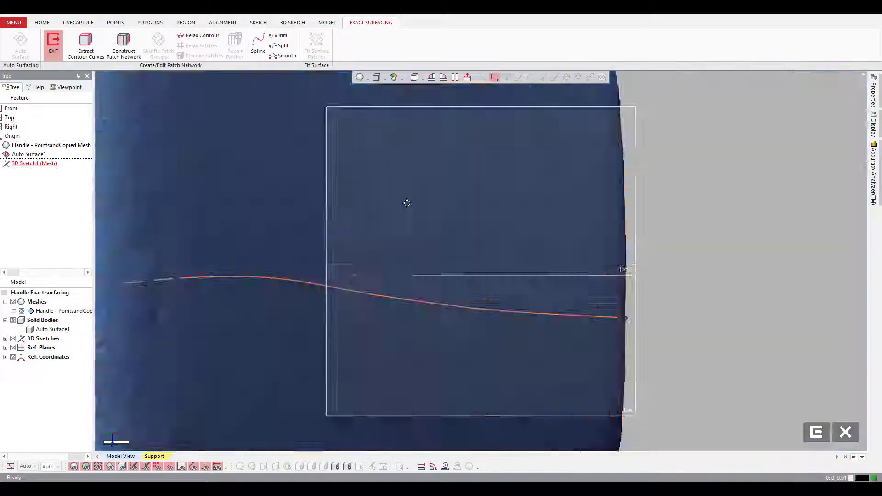
pyautogui.scroll(-5, 516, 274)
pyautogui.moveTo(576, 241); pyautogui.dragTo(567, 278, button='right')
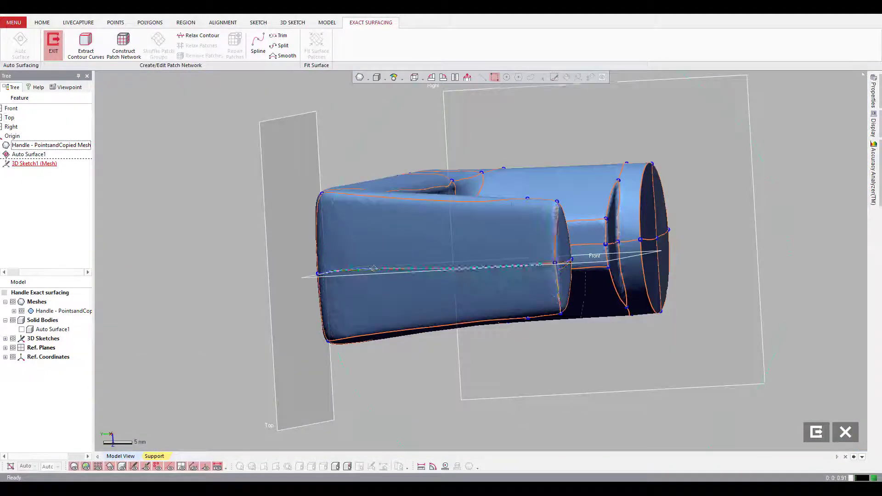
# Step: Split the tip end face's rim curve at a node and reattach the branching side curve to that node
pyautogui.moveTo(373, 268); pyautogui.dragTo(459, 184, button='right')
pyautogui.scroll(5, 480, 257)
pyautogui.rightClick(450, 165)
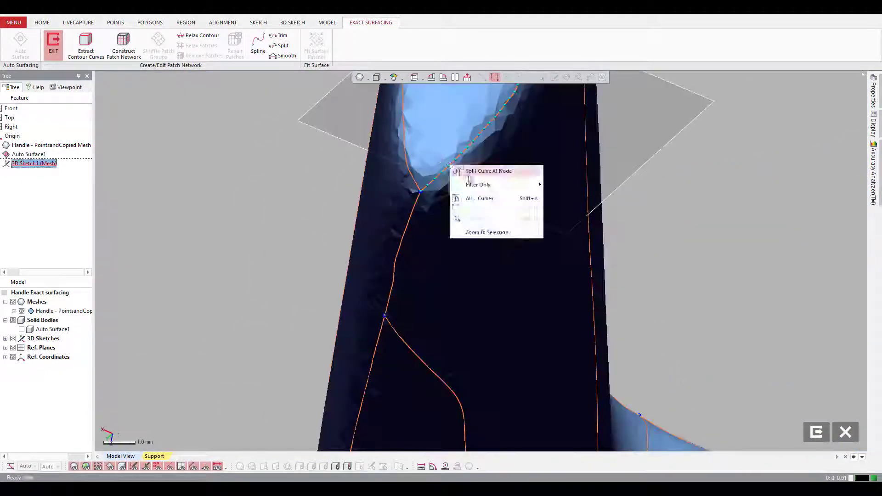
pyautogui.click(408, 348)
pyautogui.press('Escape')
pyautogui.moveTo(411, 350); pyautogui.dragTo(449, 168)
# Step: Adjust the short contour curve running across the handle's bend between the long edge curves
pyautogui.moveTo(431, 267)
pyautogui.mouseDown(button='right')
pyautogui.moveTo(461, 363)
pyautogui.moveTo(439, 275)
pyautogui.moveTo(485, 249)
pyautogui.moveTo(501, 271)
pyautogui.mouseUp(button='right')
pyautogui.scroll(-5, 439, 276)
pyautogui.scroll(4, 500, 271)
pyautogui.press('Escape')
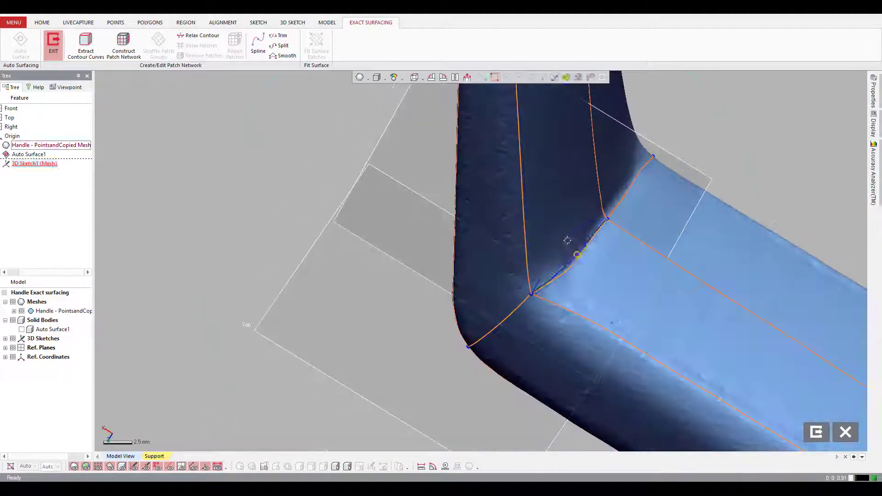
pyautogui.click(571, 241)
pyautogui.moveTo(571, 241); pyautogui.dragTo(491, 264, button='right')
pyautogui.scroll(-4, 574, 258)
pyautogui.scroll(4, 466, 248)
pyautogui.press('Escape')
pyautogui.click(469, 252)
pyautogui.press('Escape')
# Step: Reposition the junction node where the contour curves converge on the narrow rounded face
pyautogui.click(384, 185)
pyautogui.moveTo(384, 185); pyautogui.dragTo(456, 197, button='right')
pyautogui.scroll(4, 456, 197)
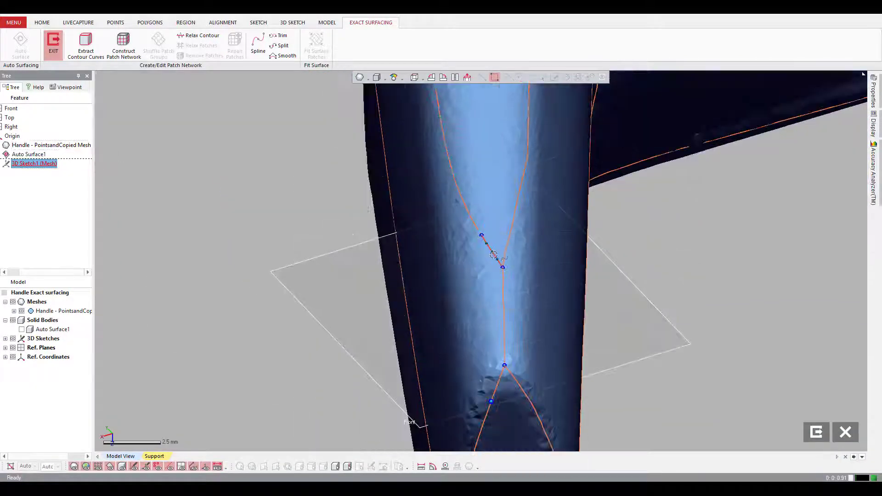
pyautogui.moveTo(505, 366); pyautogui.dragTo(520, 363)
pyautogui.scroll(-3, 496, 242)
pyautogui.moveTo(520, 284)
pyautogui.mouseDown(button='right')
pyautogui.moveTo(496, 242)
pyautogui.moveTo(541, 228)
pyautogui.moveTo(479, 222)
pyautogui.mouseUp(button='right')
pyautogui.scroll(-3, 541, 228)
# Step: Nudge three more contour curve nodes to even out the curves that meet at them
pyautogui.moveTo(478, 223); pyautogui.dragTo(475, 206)
pyautogui.scroll(-4, 478, 211)
pyautogui.moveTo(478, 212); pyautogui.dragTo(514, 184, button='right')
pyautogui.scroll(3, 506, 207)
pyautogui.moveTo(575, 322); pyautogui.dragTo(574, 327)
pyautogui.moveTo(575, 326); pyautogui.dragTo(482, 275, button='right')
pyautogui.scroll(-3, 515, 221)
pyautogui.moveTo(515, 342); pyautogui.dragTo(508, 338)
pyautogui.moveTo(508, 339); pyautogui.dragTo(460, 253, button='right')
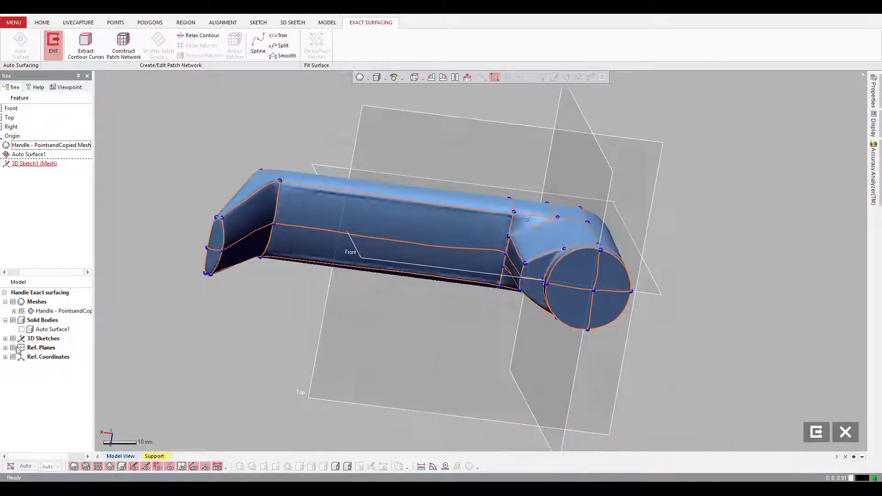
# Step: Hide the reference planes and relax all contour curves on the handle
pyautogui.click(13, 348)
pyautogui.moveTo(414, 276); pyautogui.dragTo(395, 404, button='right')
pyautogui.click(198, 35)
pyautogui.click(126, 128)
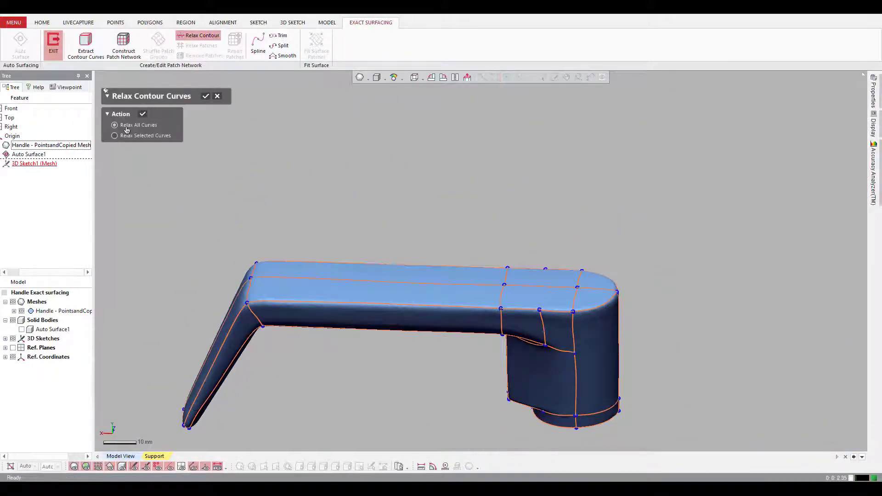
pyautogui.click(206, 96)
pyautogui.moveTo(441, 225); pyautogui.dragTo(434, 204, button='right')
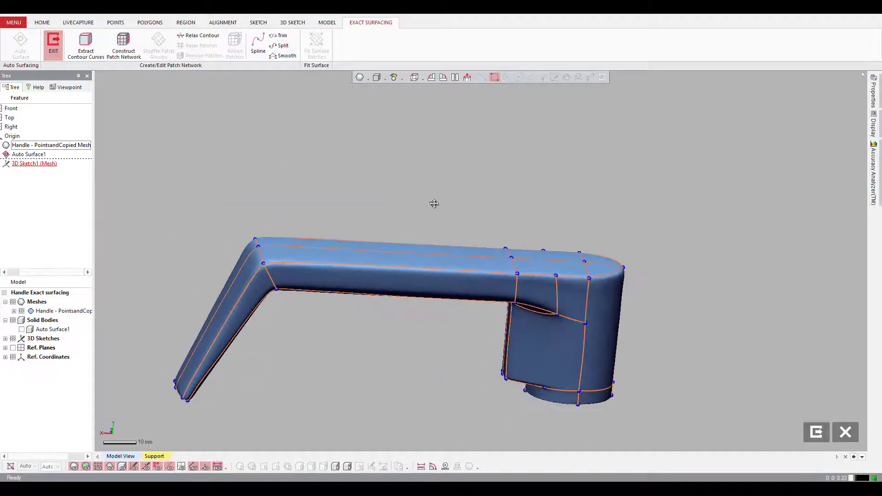
# Step: Construct the patch network with a specified target patch count of 100
pyautogui.click(126, 49)
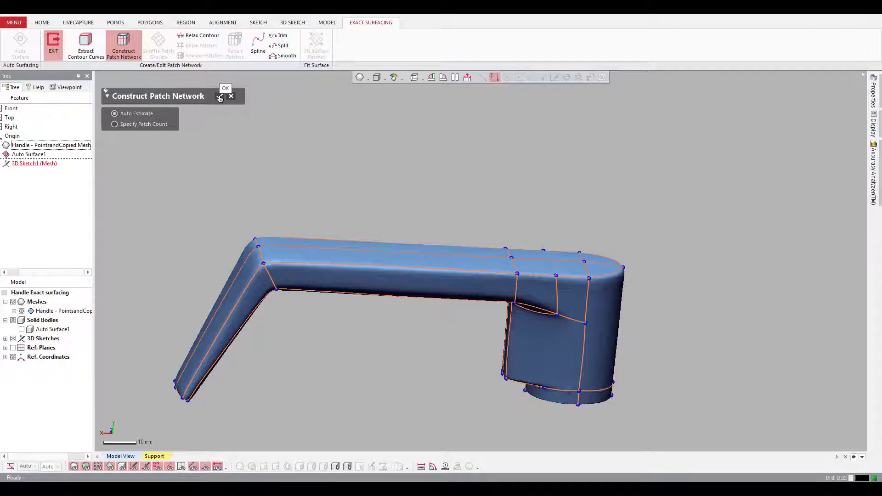
pyautogui.click(115, 124)
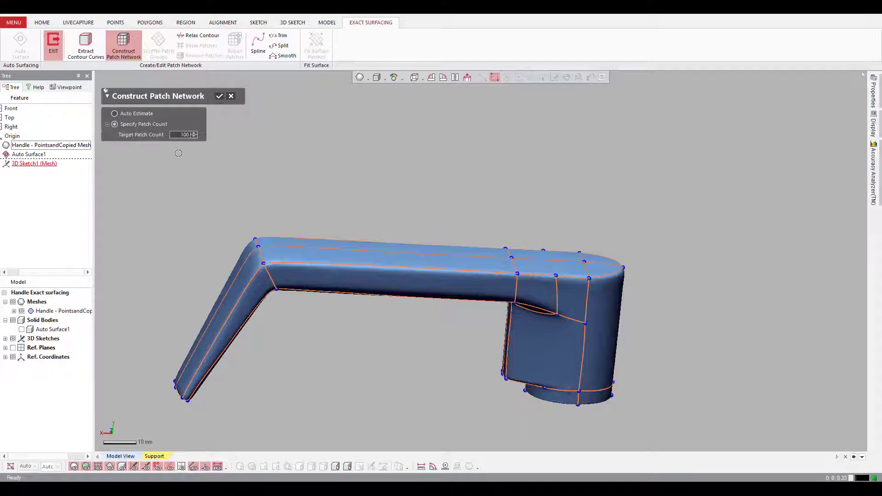
pyautogui.click(218, 97)
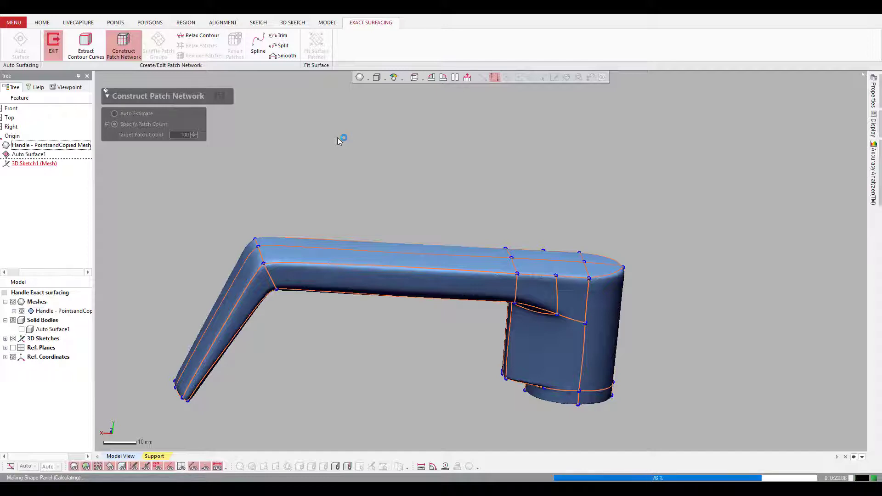
# Step: Shuffle the top-face panel beside the post's rounded end into a 4-by-2 Grid by adding two paths to its centre-line edge
pyautogui.moveTo(606, 280)
pyautogui.mouseDown(button='right')
pyautogui.moveTo(641, 338)
pyautogui.moveTo(665, 318)
pyautogui.moveTo(491, 366)
pyautogui.moveTo(488, 177)
pyautogui.moveTo(463, 205)
pyautogui.moveTo(524, 224)
pyautogui.moveTo(551, 294)
pyautogui.moveTo(592, 207)
pyautogui.moveTo(472, 321)
pyautogui.moveTo(444, 238)
pyautogui.moveTo(394, 285)
pyautogui.moveTo(386, 205)
pyautogui.moveTo(488, 309)
pyautogui.moveTo(433, 213)
pyautogui.moveTo(807, 290)
pyautogui.moveTo(459, 246)
pyautogui.moveTo(395, 116)
pyautogui.moveTo(376, 253)
pyautogui.mouseUp(button='right')
pyautogui.scroll(5, 393, 285)
pyautogui.scroll(-3, 531, 240)
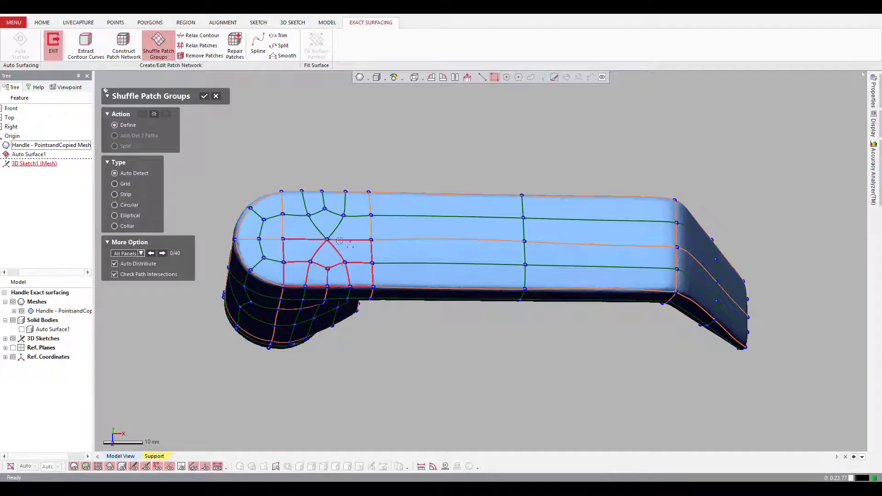
pyautogui.click(340, 241)
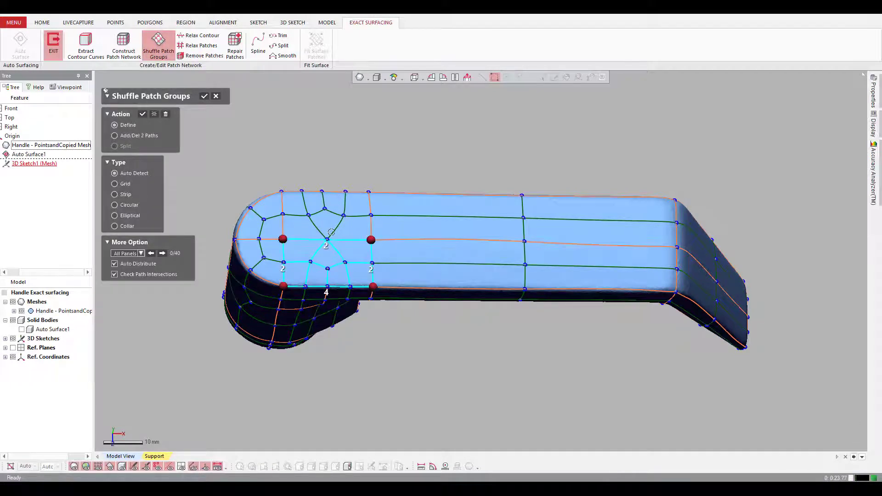
pyautogui.click(115, 136)
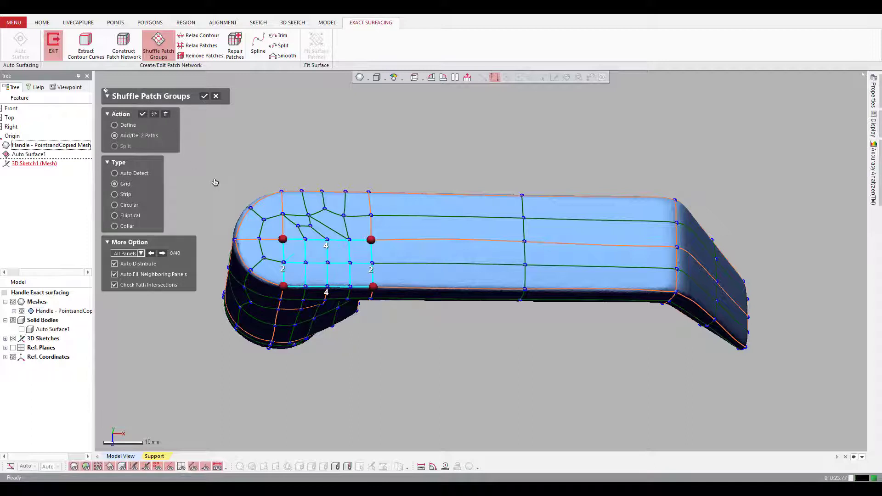
pyautogui.click(205, 96)
# Step: Redefine the matching top-face panel across the centre curve as a 4-by-2 Grid patch group
pyautogui.click(158, 45)
pyautogui.click(304, 213)
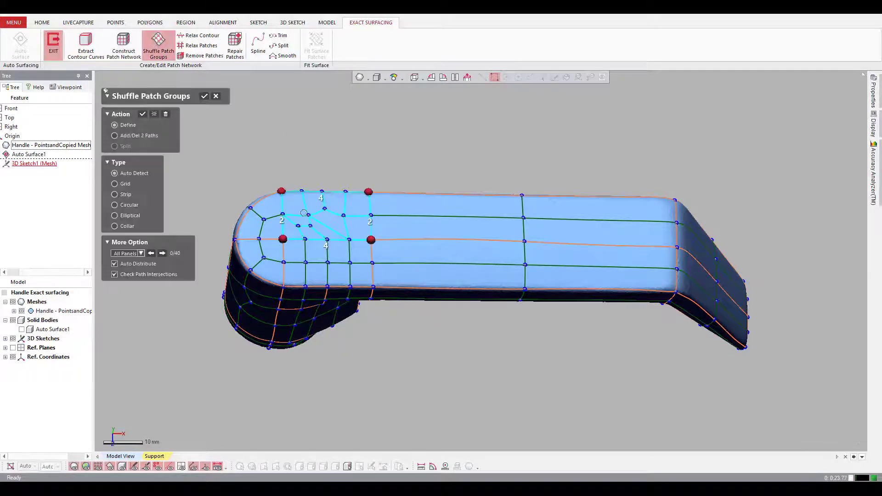
pyautogui.moveTo(309, 164); pyautogui.dragTo(504, 200, button='right')
pyautogui.moveTo(385, 269); pyautogui.dragTo(306, 323, button='right')
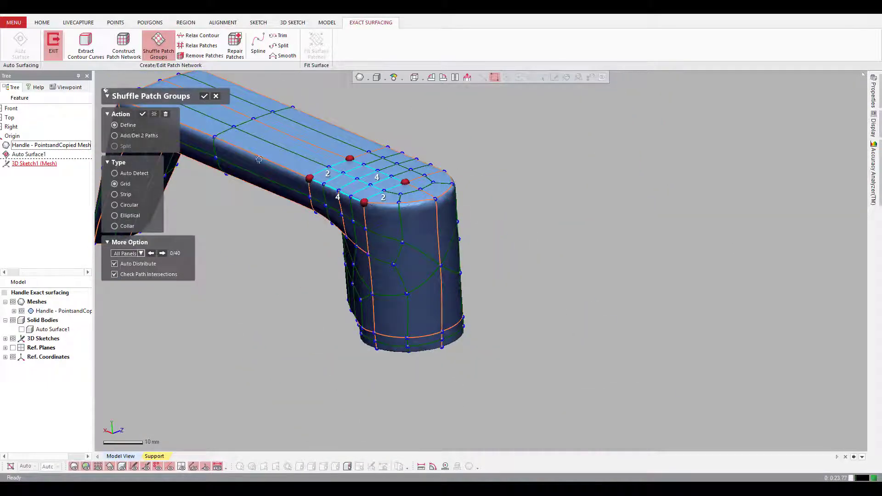
pyautogui.click(142, 114)
# Step: Select the panel on the post's rounded side and add two paths to its vertical edge that has only two
pyautogui.click(429, 257)
pyautogui.moveTo(449, 263); pyautogui.dragTo(296, 275, button='right')
pyautogui.click(115, 135)
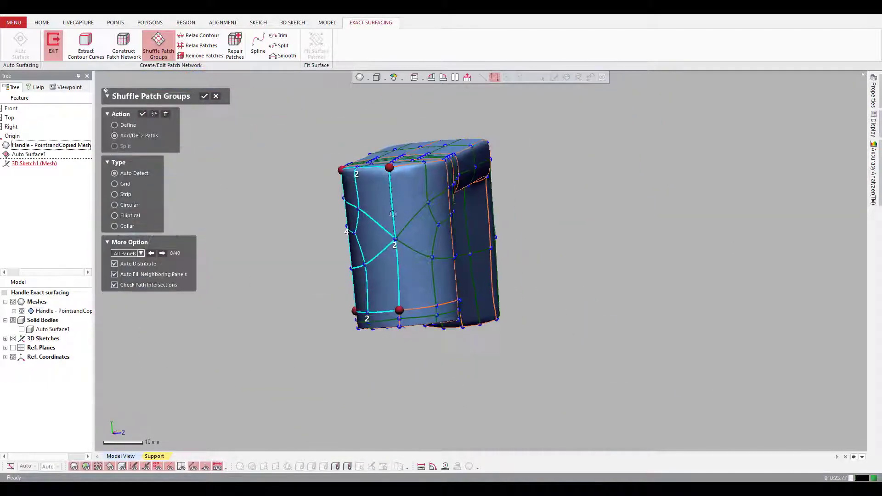
pyautogui.click(393, 213)
pyautogui.moveTo(395, 221); pyautogui.dragTo(452, 216, button='right')
pyautogui.click(205, 96)
# Step: Review the shuffled patches around the handle, exit the patch network, and clear the selection
pyautogui.moveTo(349, 211); pyautogui.dragTo(510, 234, button='right')
pyautogui.scroll(3, 623, 270)
pyautogui.moveTo(478, 140)
pyautogui.mouseDown(button='right')
pyautogui.moveTo(624, 269)
pyautogui.moveTo(510, 159)
pyautogui.moveTo(459, 288)
pyautogui.moveTo(344, 150)
pyautogui.moveTo(362, 162)
pyautogui.mouseUp(button='right')
pyautogui.scroll(-3, 510, 160)
pyautogui.click(58, 51)
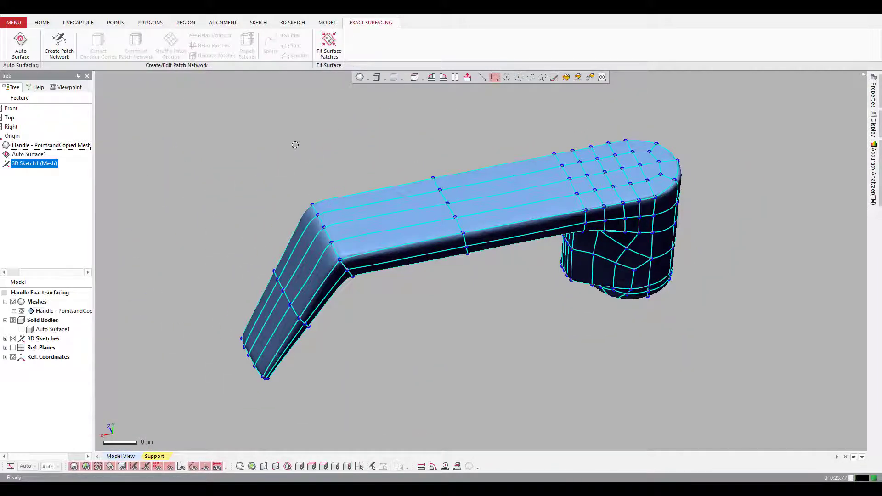
pyautogui.click(309, 133)
# Step: Fit surface patches to the 3D Sketch1 (Mesh) curves with the Adaptive method, and hide the handle mesh
pyautogui.click(328, 41)
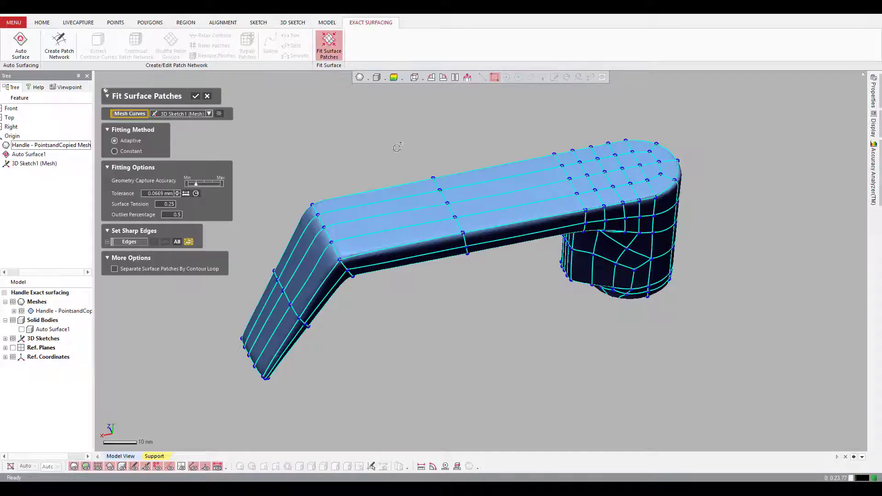
pyautogui.click(195, 97)
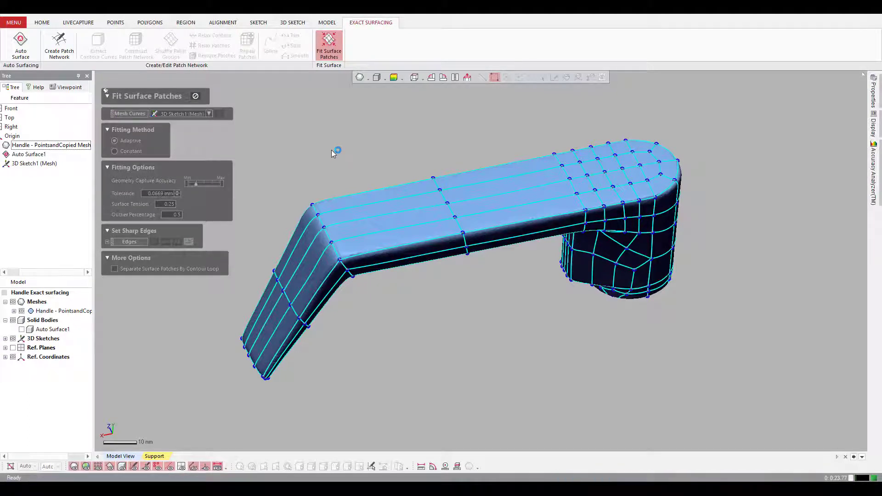
pyautogui.click(21, 311)
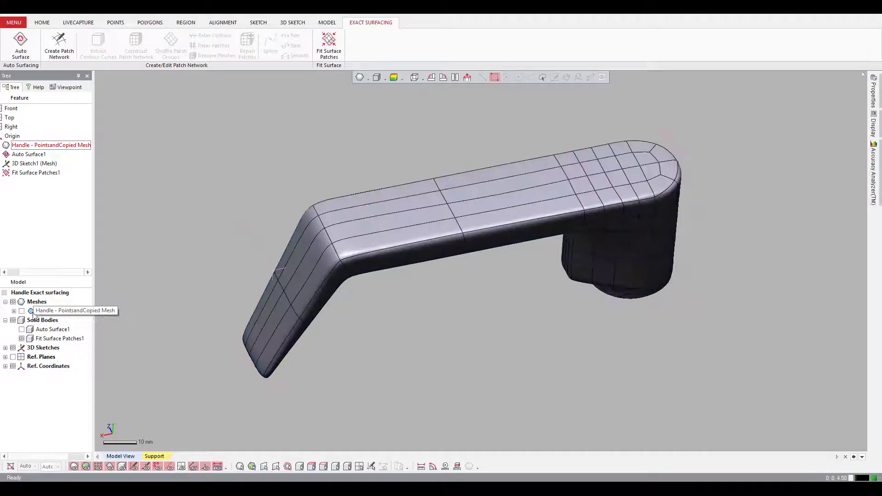
pyautogui.moveTo(246, 177); pyautogui.dragTo(479, 324, button='right')
pyautogui.scroll(-3, 465, 348)
# Step: Send the model to SOLIDWORKS with LiveTransfer, starting from the first feature
pyautogui.click(44, 23)
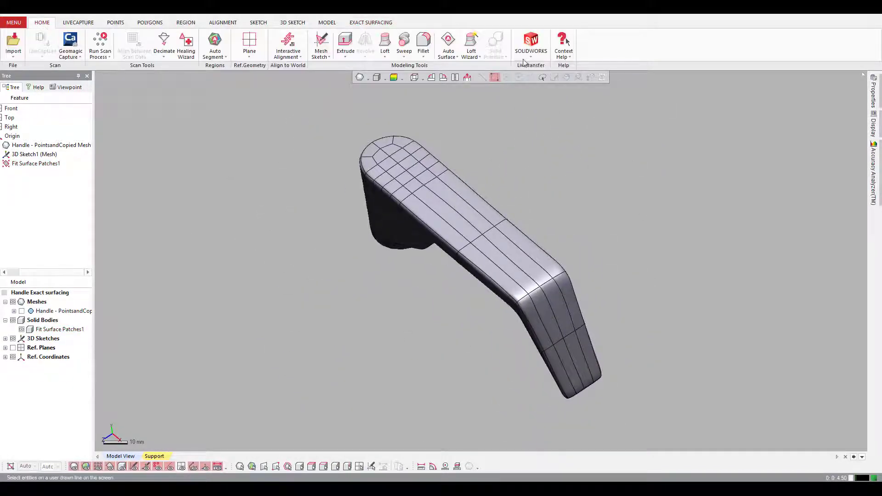
pyautogui.click(530, 43)
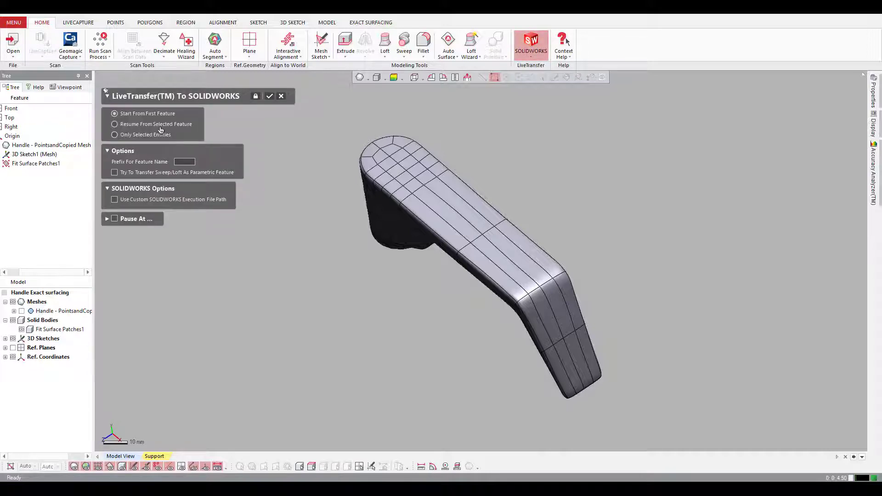
pyautogui.click(270, 95)
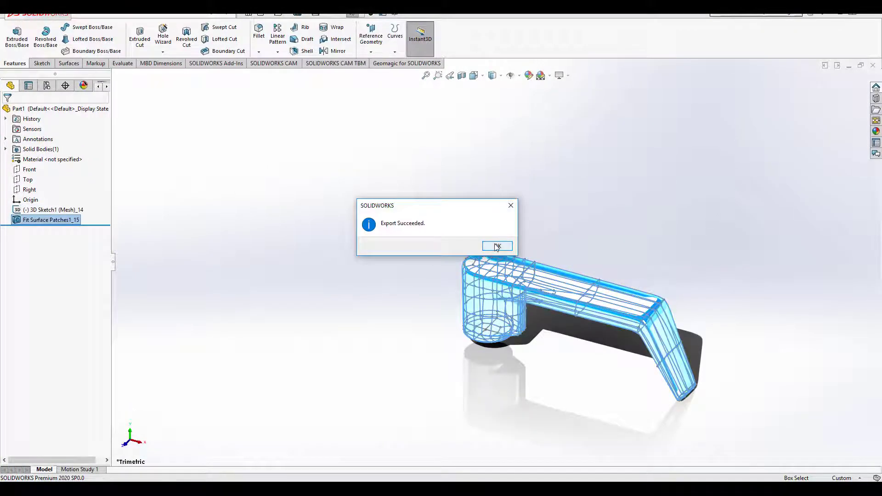
# Step: Dismiss the export message in SOLIDWORKS and inspect the transferred handle body from several sides
pyautogui.click(497, 246)
pyautogui.scroll(-5, 555, 269)
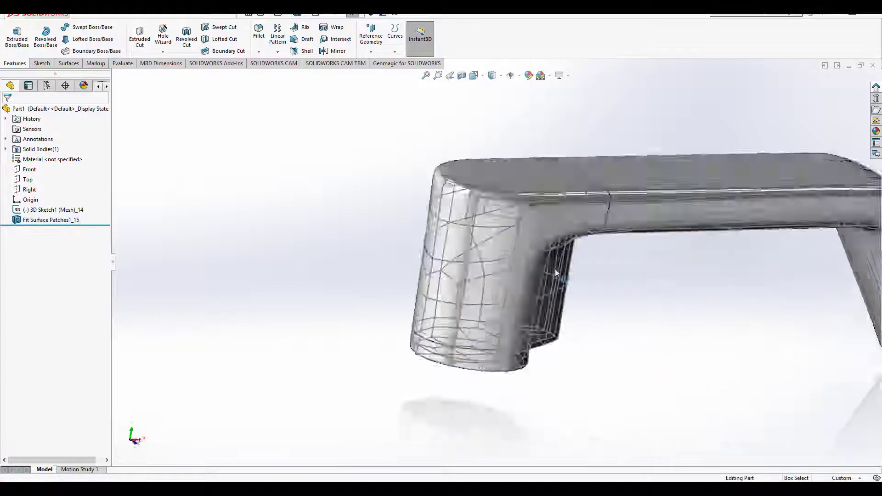
pyautogui.moveTo(542, 278); pyautogui.dragTo(618, 266, button='middle')
pyautogui.scroll(5, 564, 258)
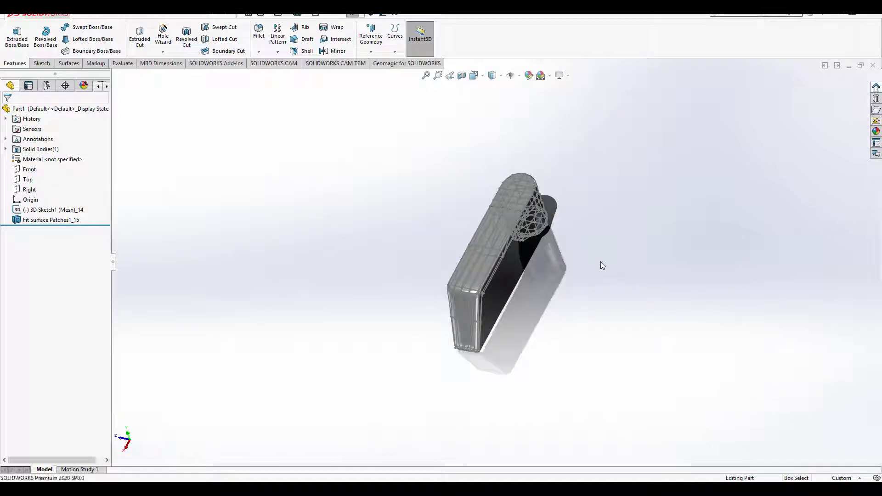